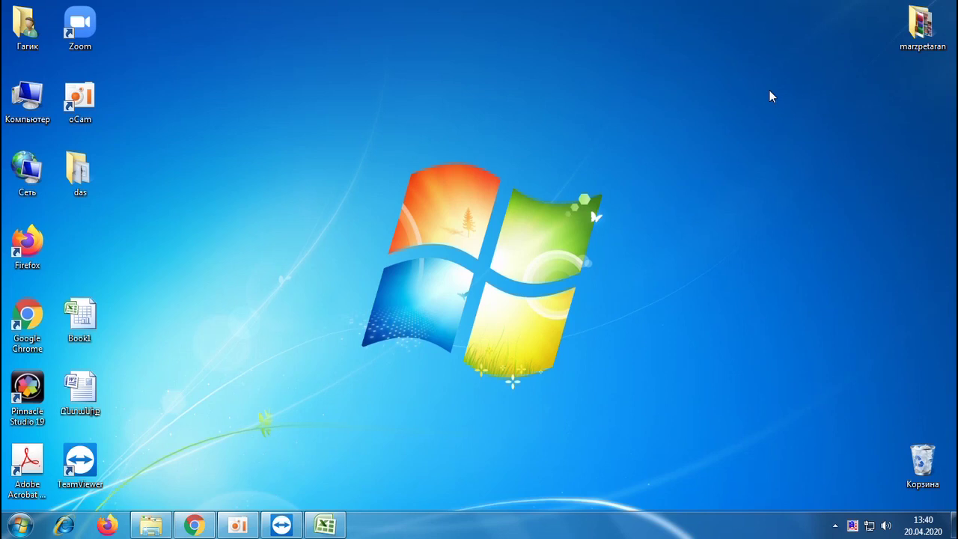
Launch Microsoft Office Excel 2007 from the Start menu's All Programs list
click(20, 525)
click(51, 463)
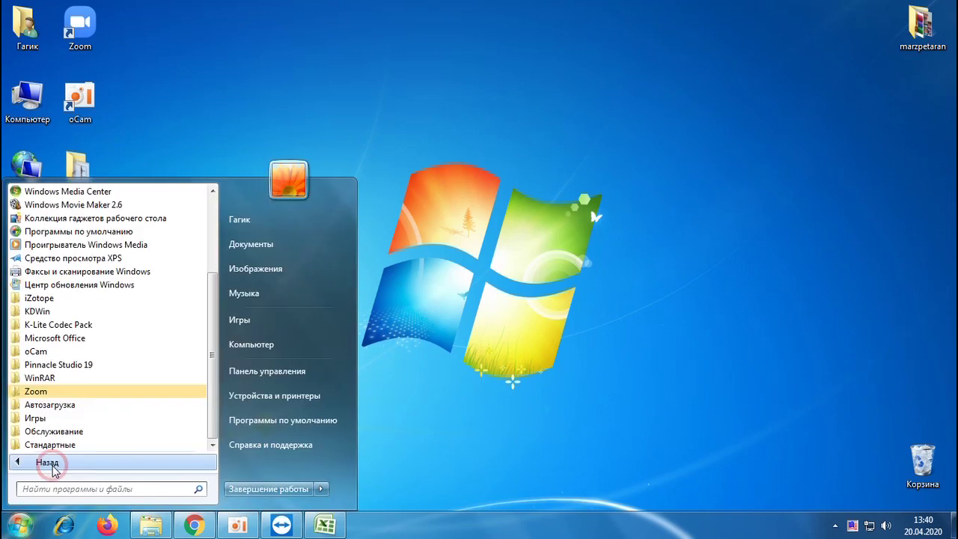
click(66, 339)
click(66, 340)
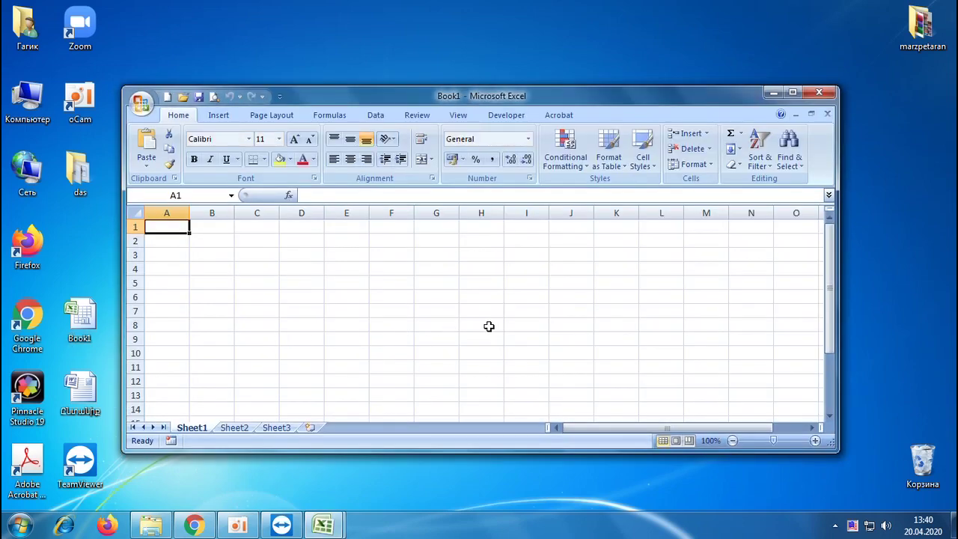
Minimize the blank Book1 and bring the 9 tram workbook to the front
click(774, 95)
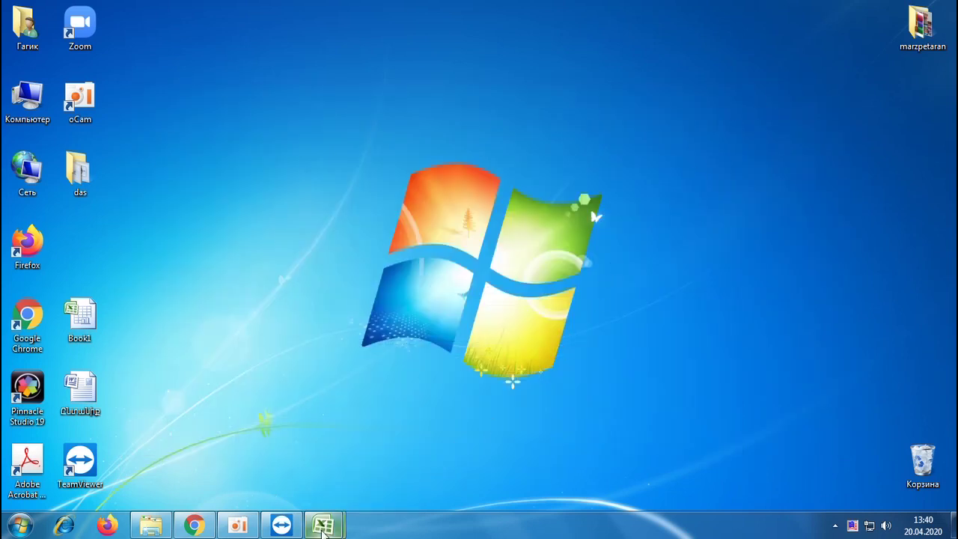
click(323, 526)
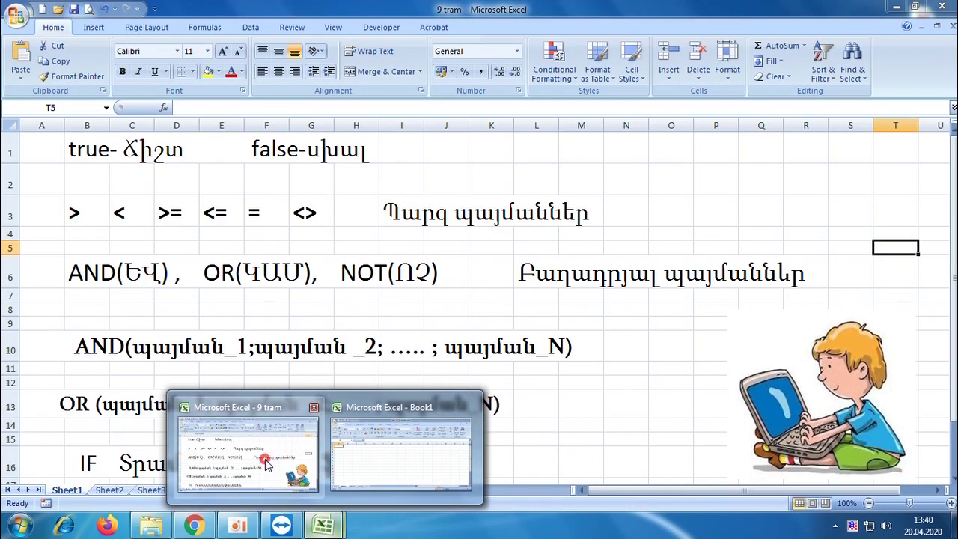
click(266, 463)
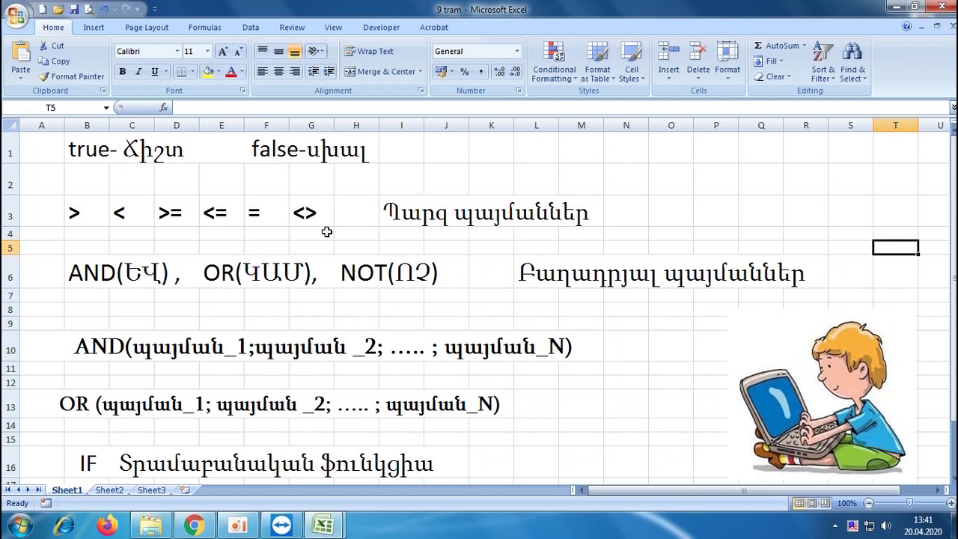
click(421, 367)
scroll(614, 353, down, 1)
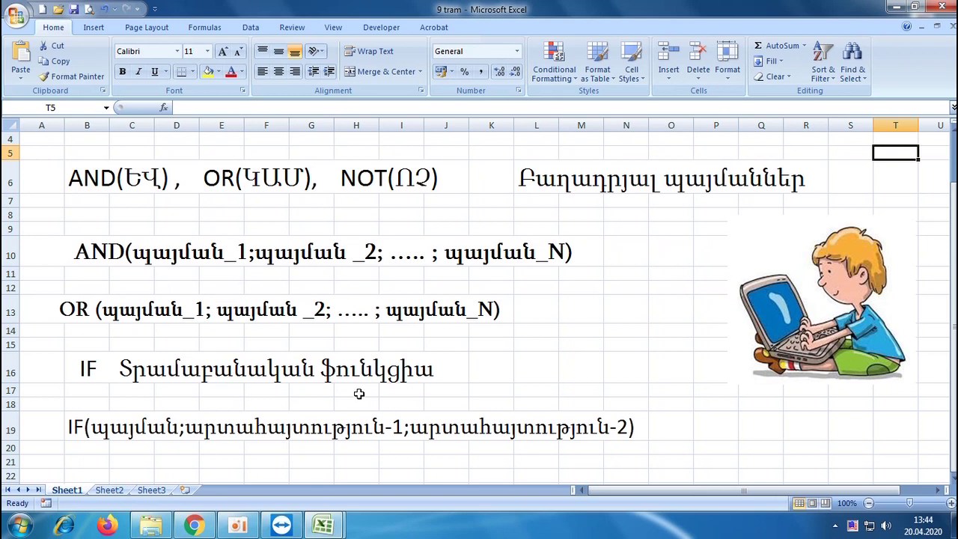
click(166, 109)
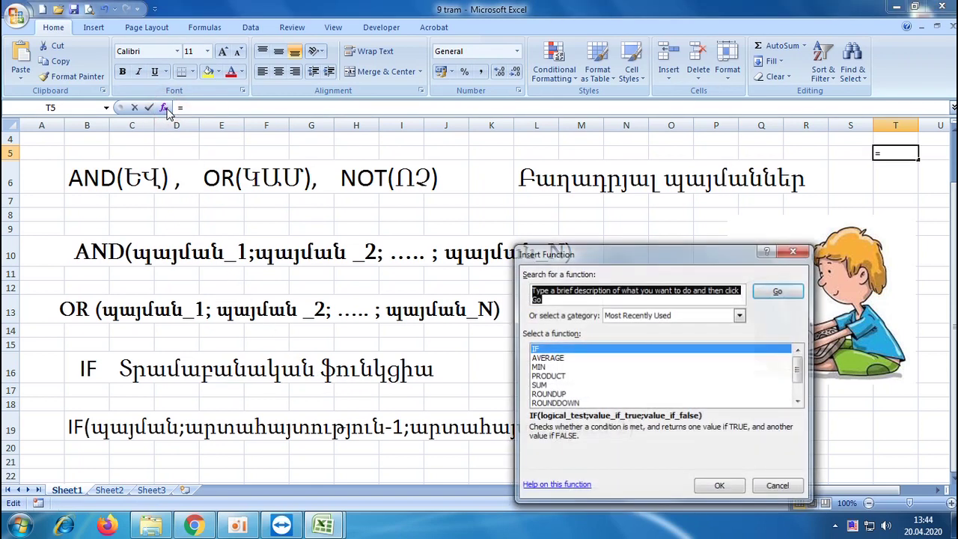
key(Escape)
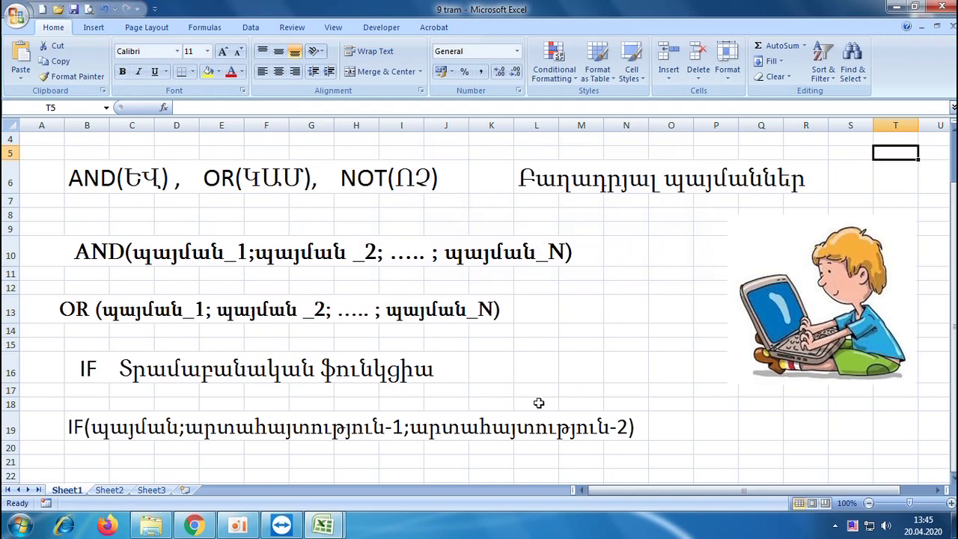
click(110, 491)
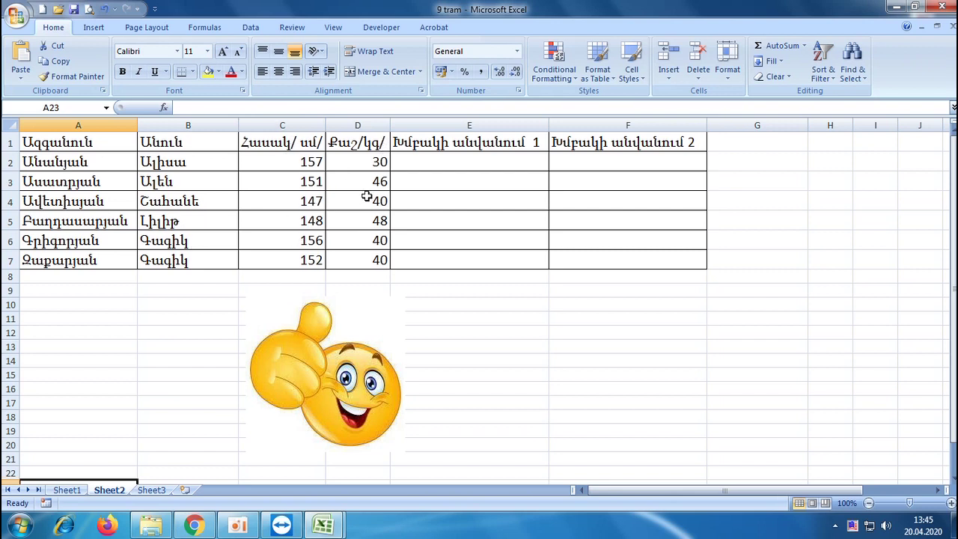
Walk through the student table: group columns E and F, height 157 in C2, then E2
click(464, 159)
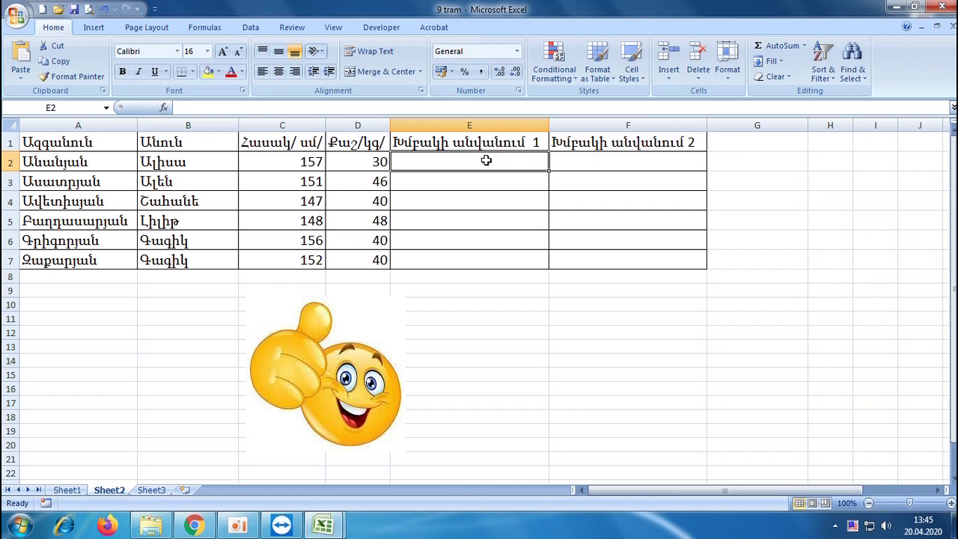
click(608, 143)
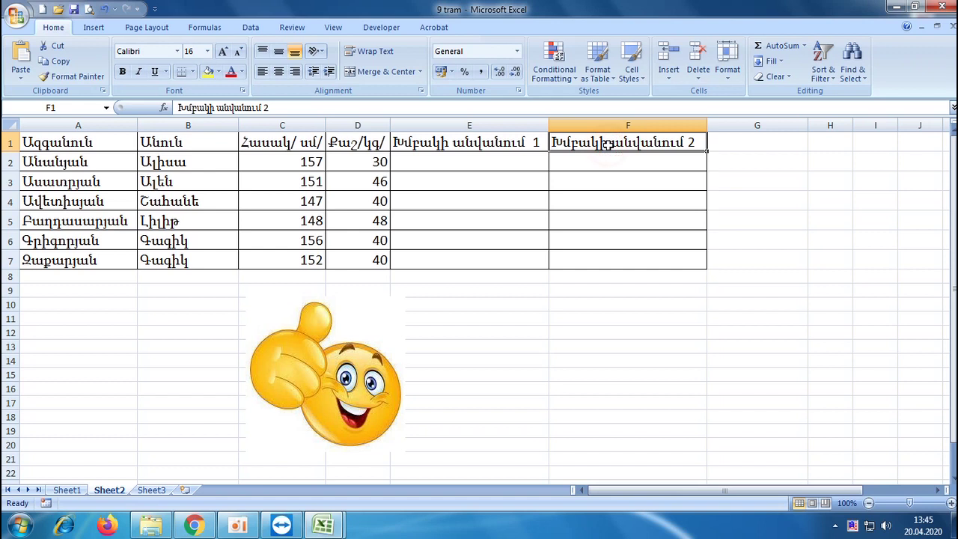
click(442, 161)
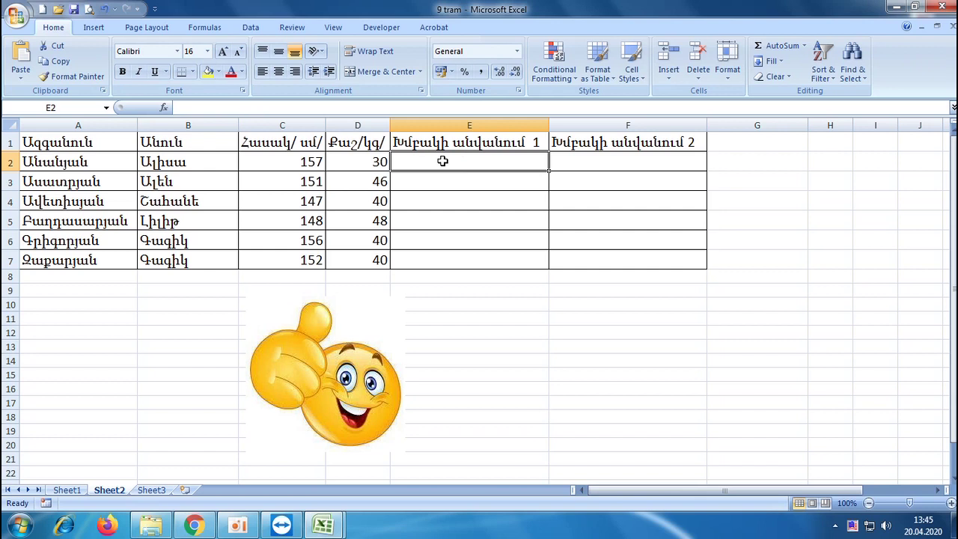
click(287, 161)
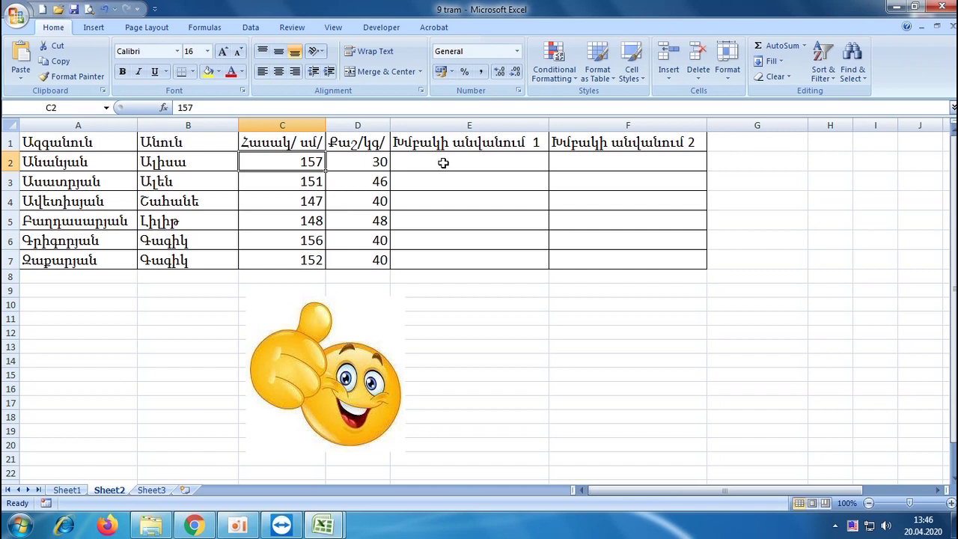
click(443, 162)
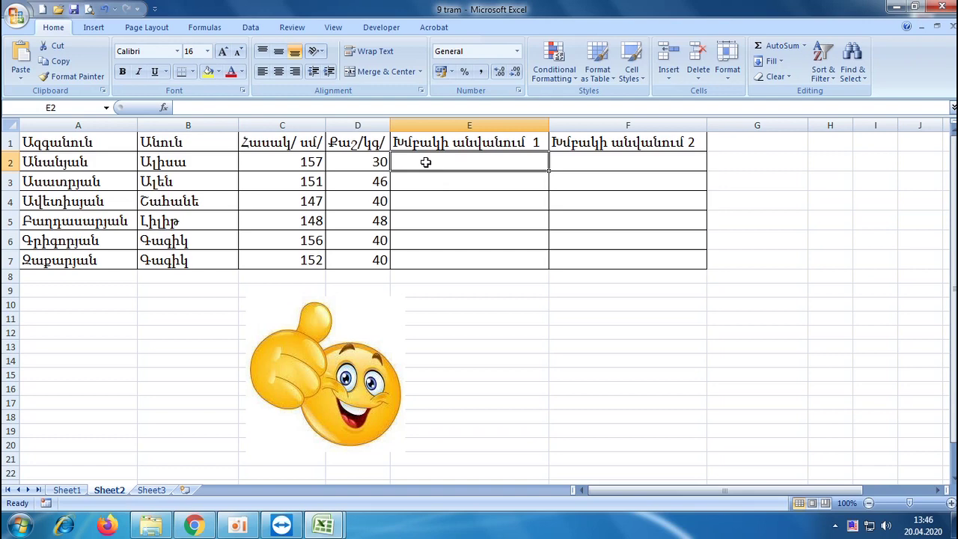
click(162, 107)
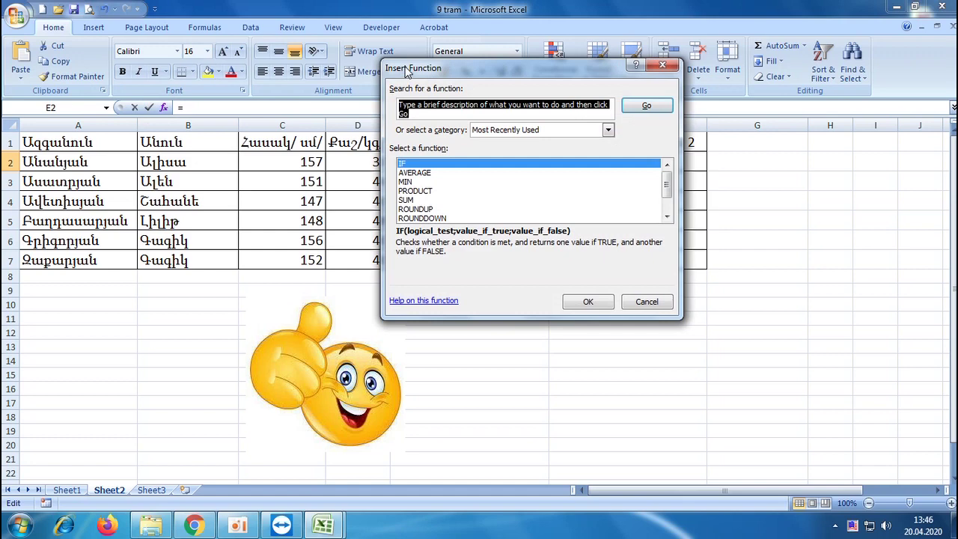
Insert an IF function in E2 and use C2 as its logical test
mouse_move(520, 70)
mouse_down()
mouse_move(598, 78)
mouse_move(708, 60)
mouse_up()
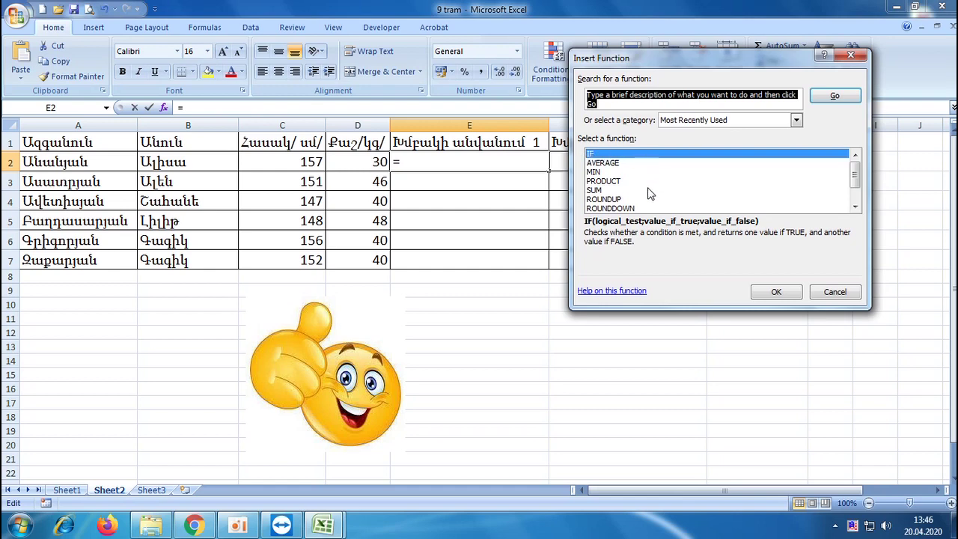
click(595, 155)
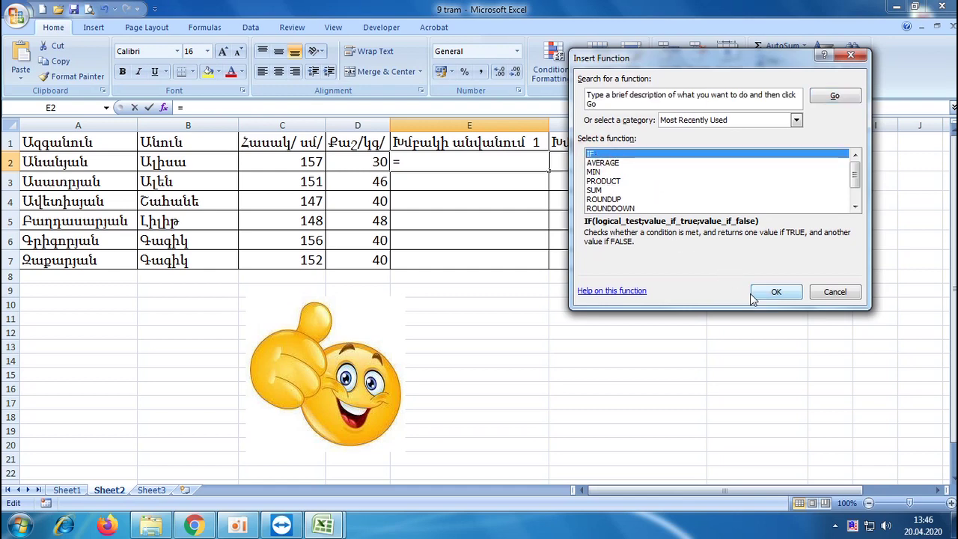
click(776, 292)
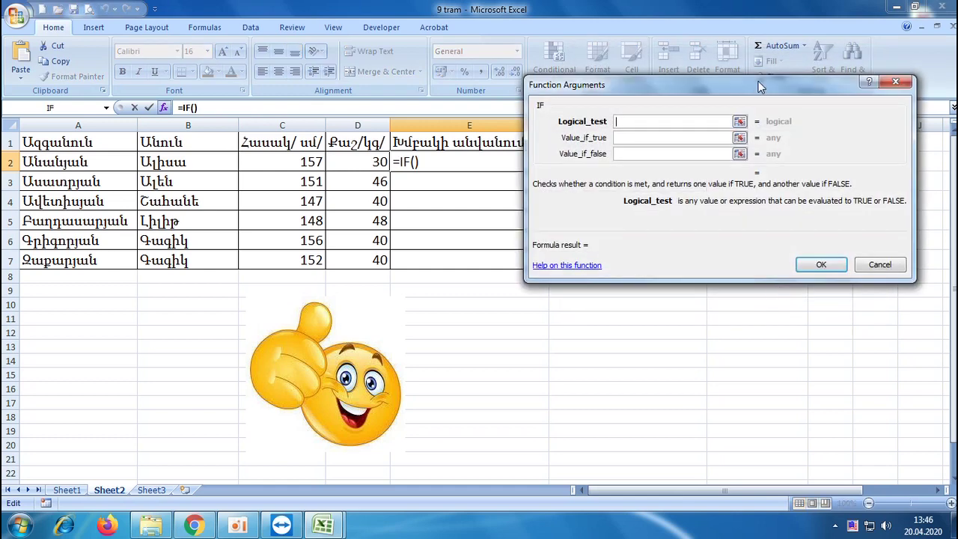
drag(761, 77, 788, 80)
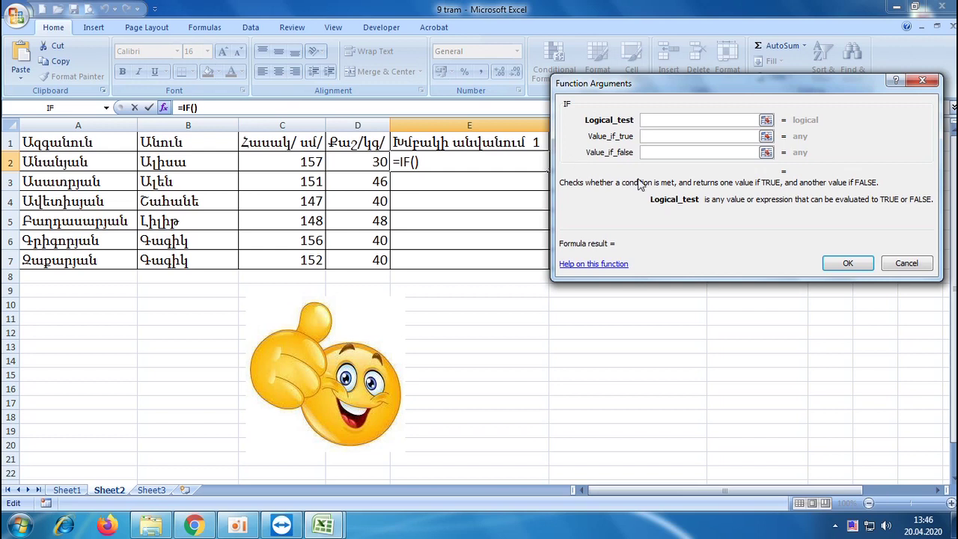
click(680, 120)
click(663, 136)
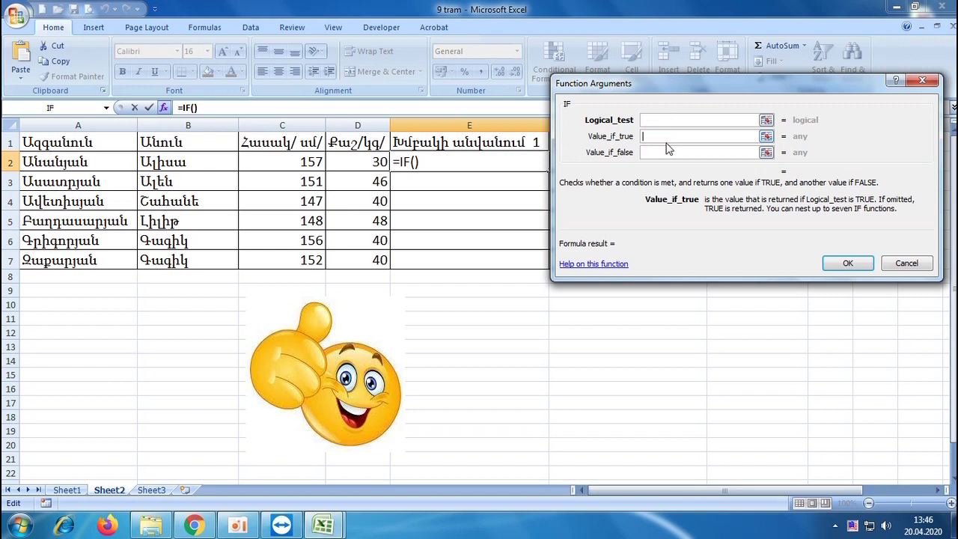
click(663, 152)
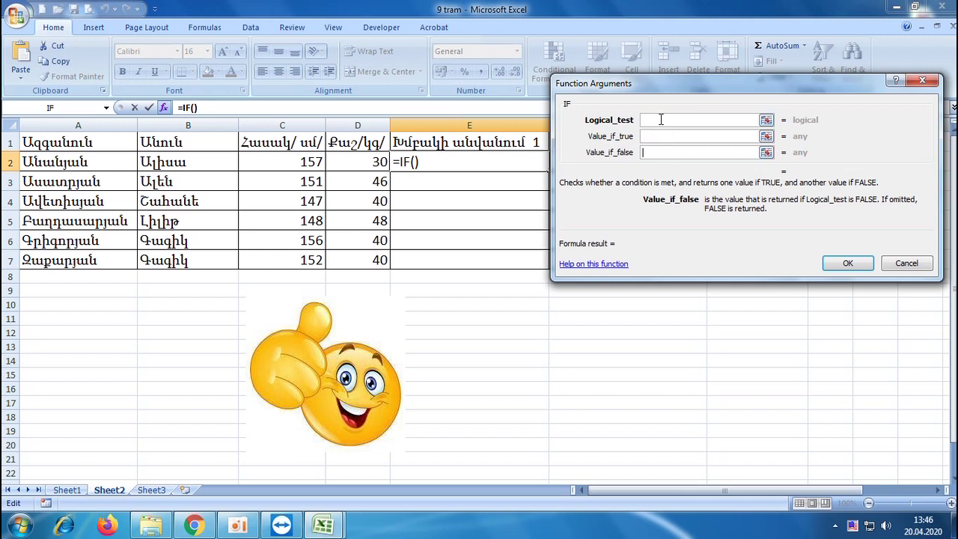
click(660, 119)
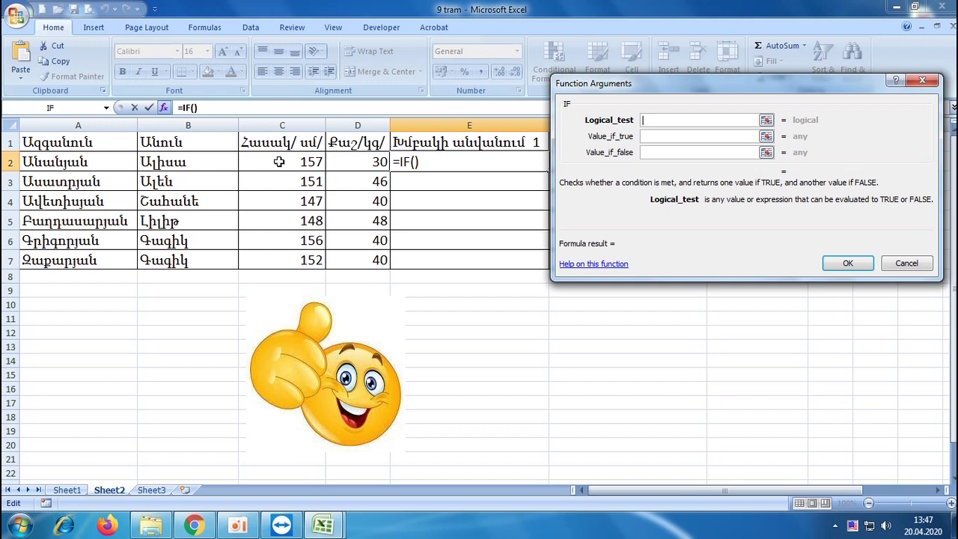
click(278, 161)
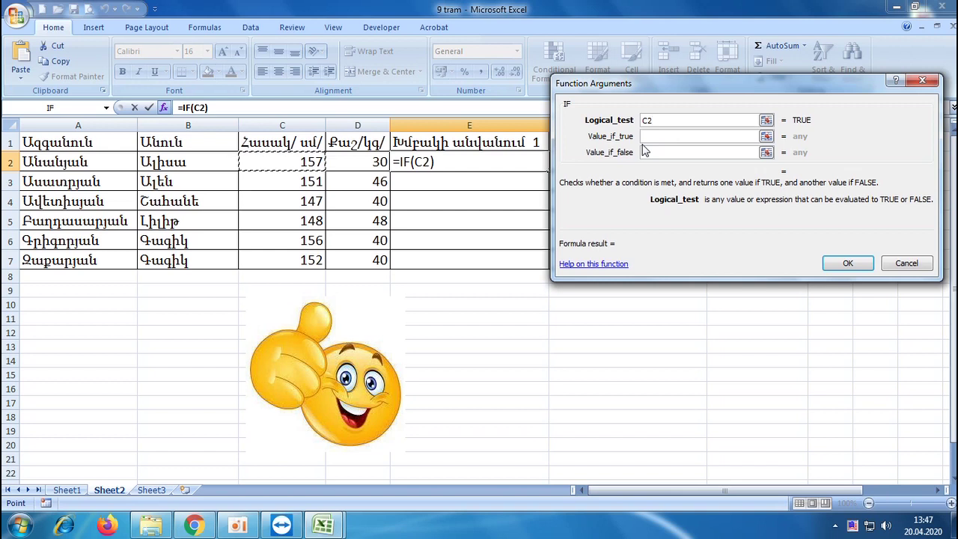
Complete E2's IF: C2<150 returns թենիս, otherwise բասկետբոլ
text(<150)
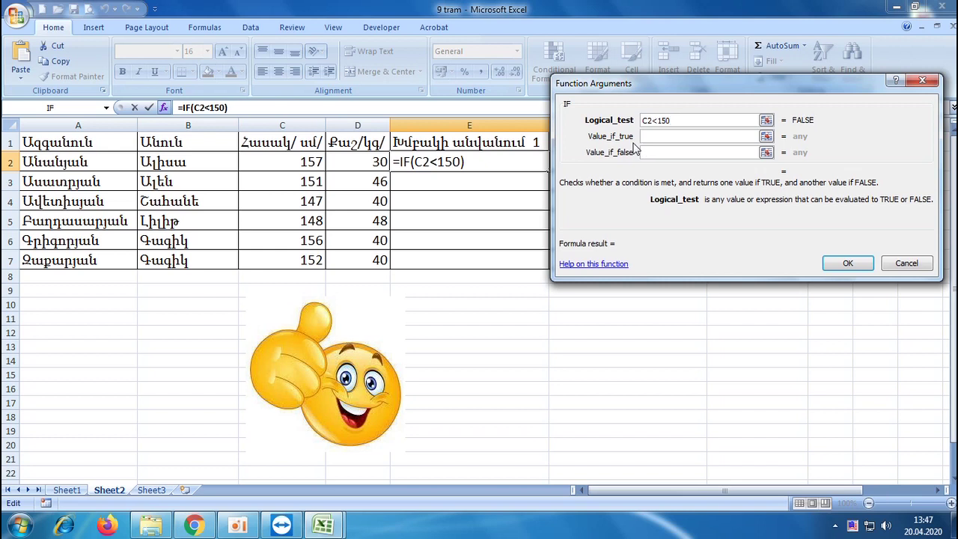
click(658, 136)
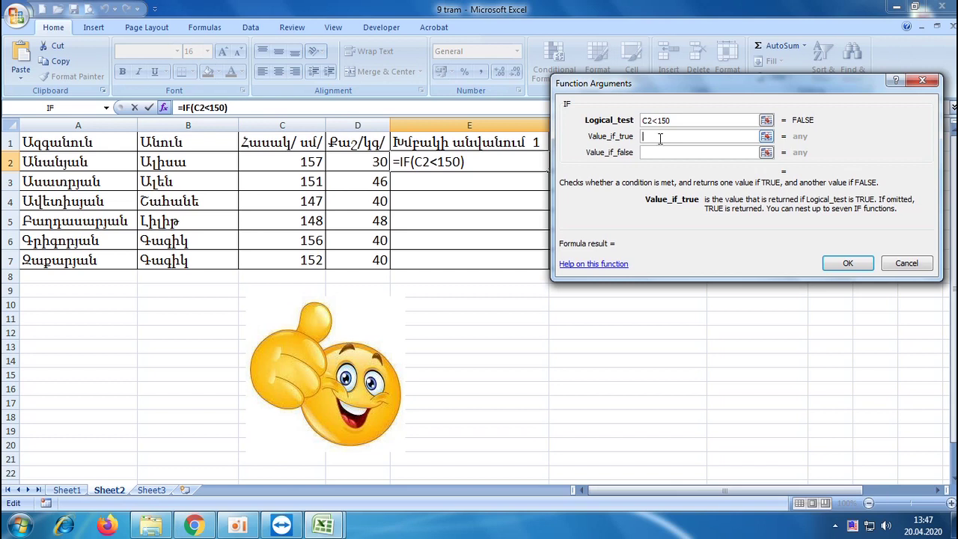
text(թեն)
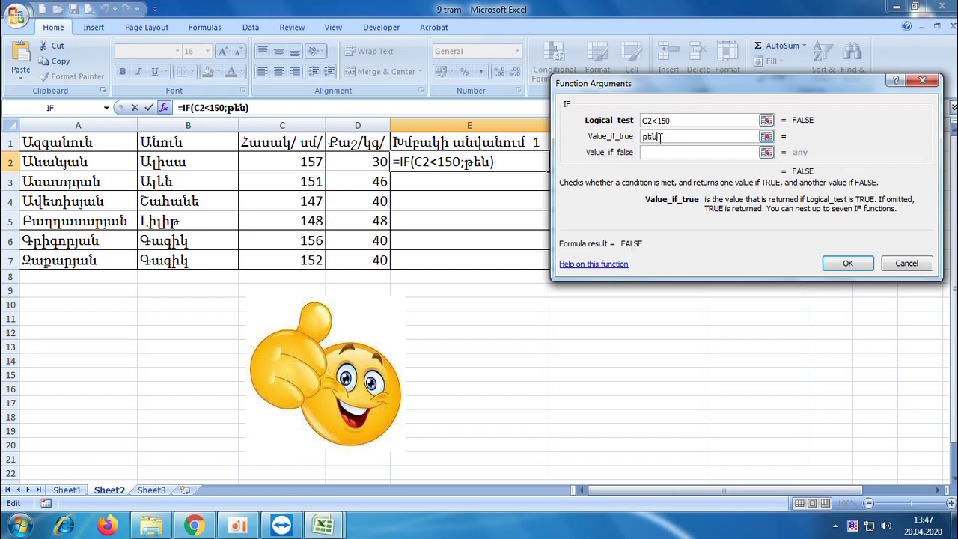
text(իս)
click(665, 152)
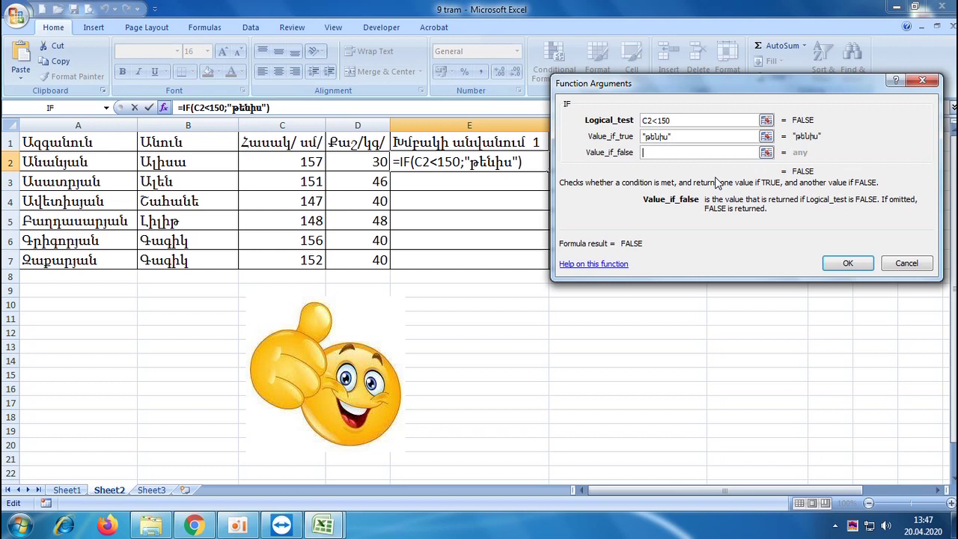
text(բանկ)
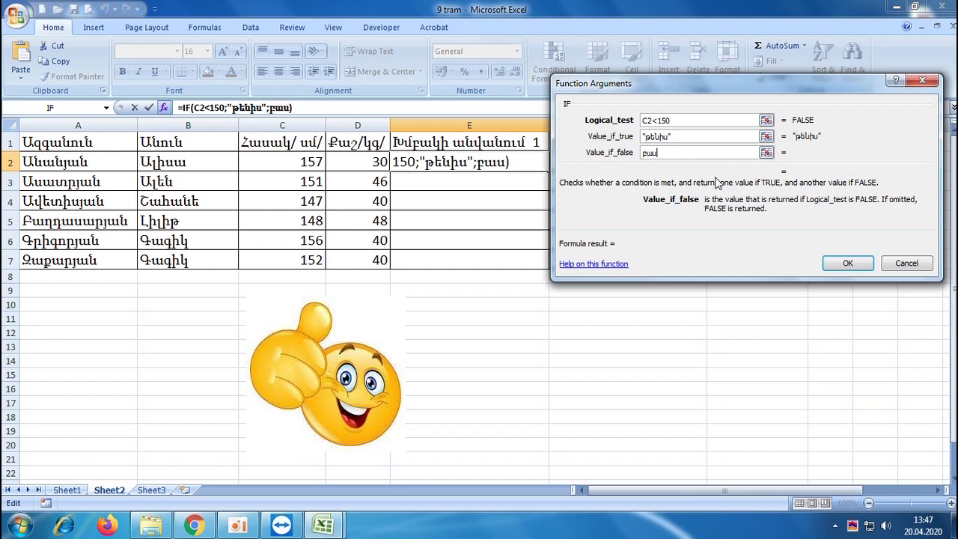
text(ետբոլ)
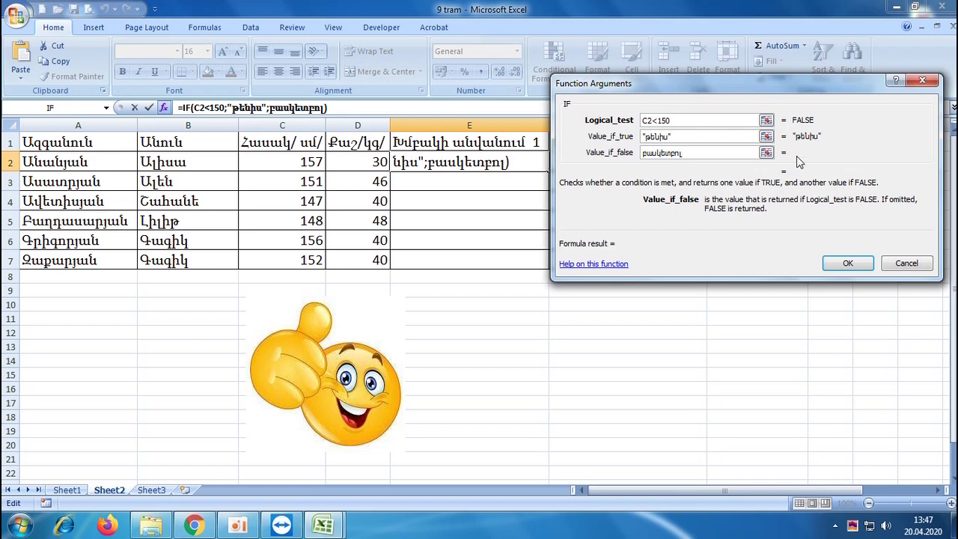
click(853, 263)
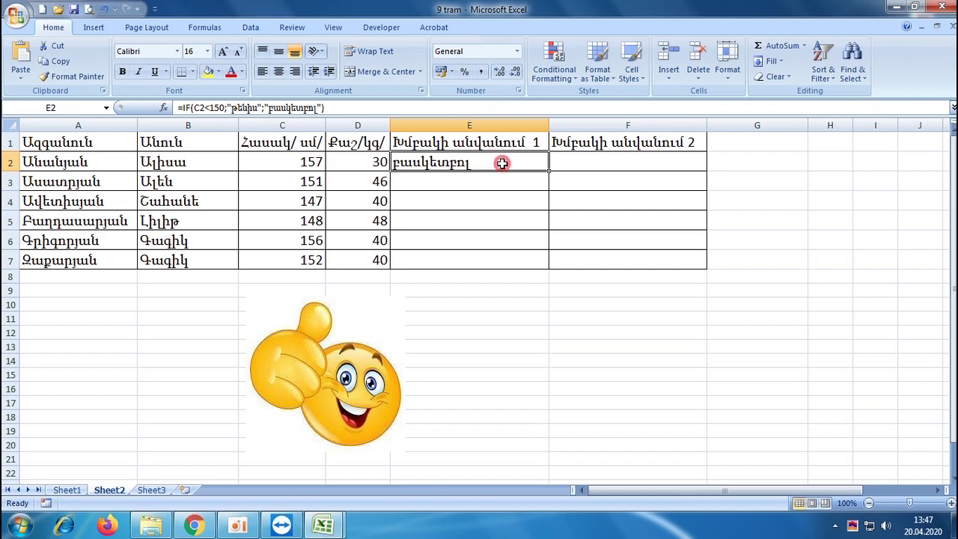
Fill the E2 IF formula down through E7
click(484, 181)
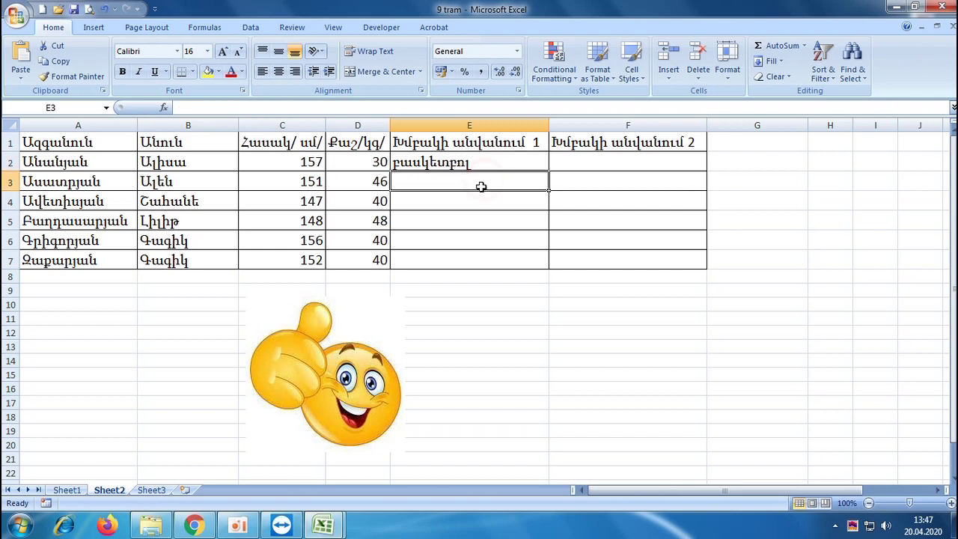
click(482, 201)
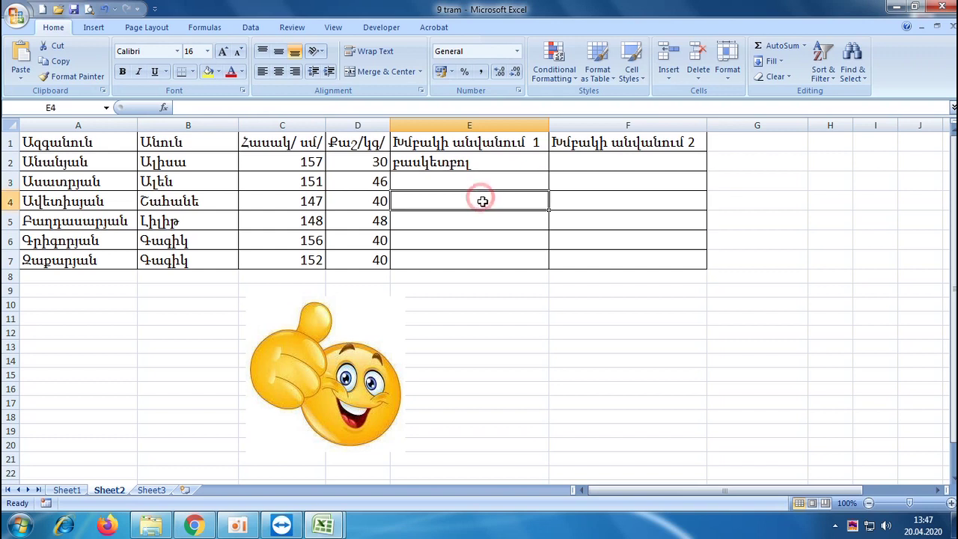
click(507, 162)
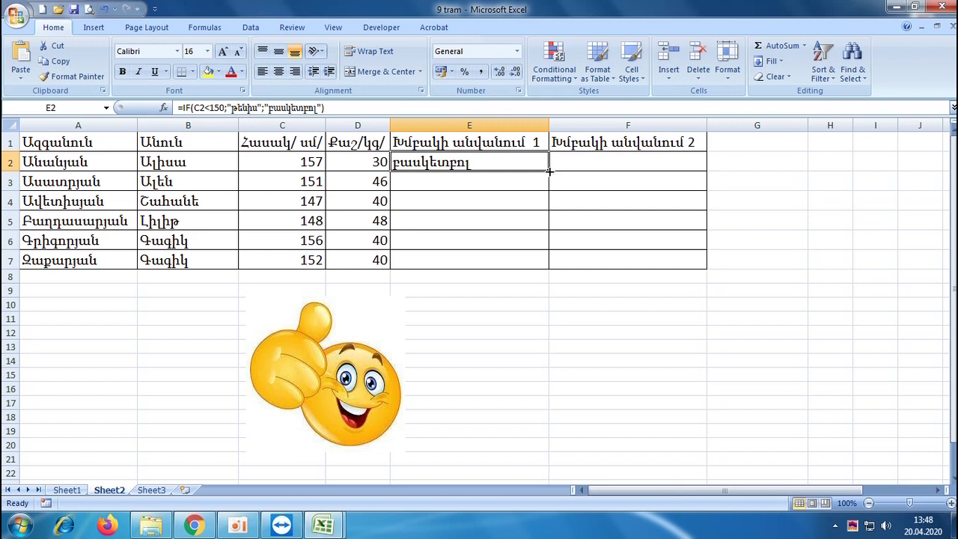
drag(548, 172, 548, 172)
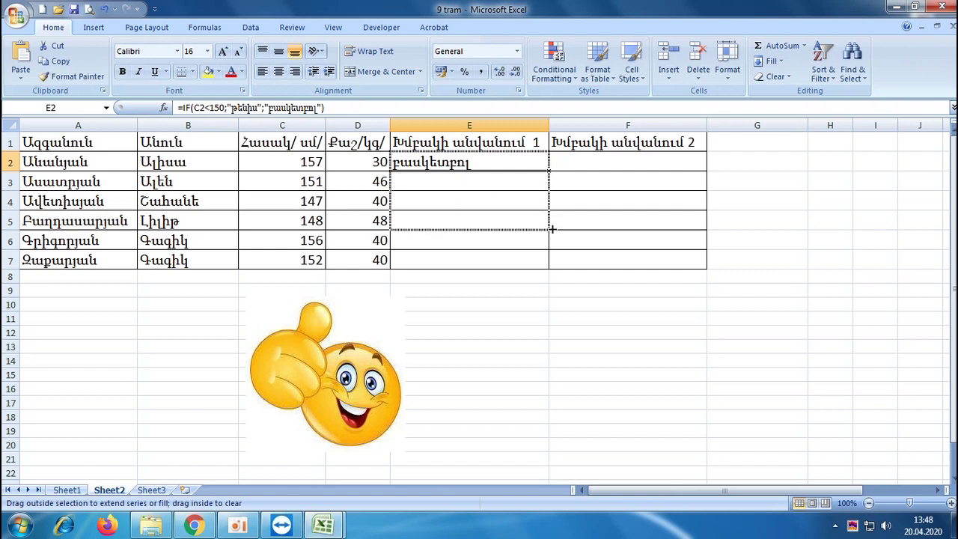
drag(549, 171, 551, 265)
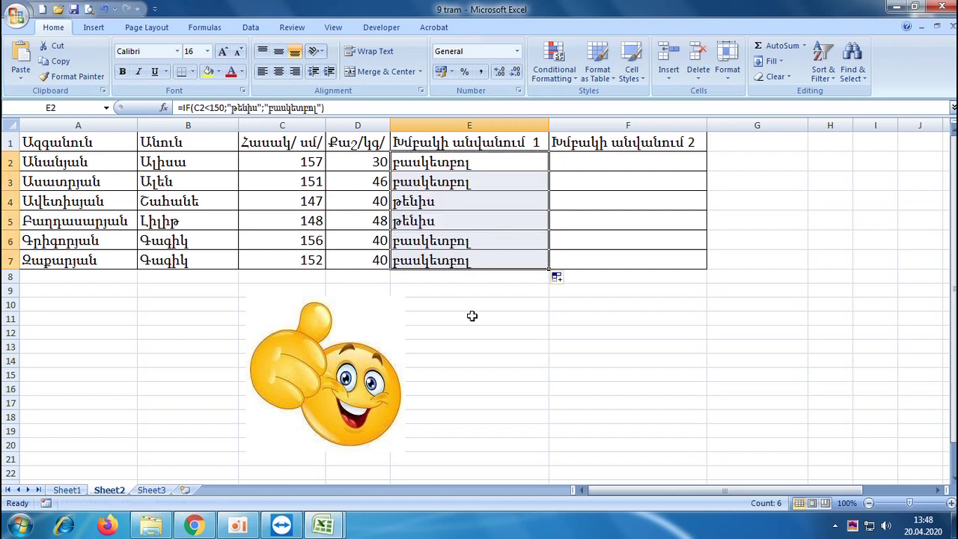
click(470, 317)
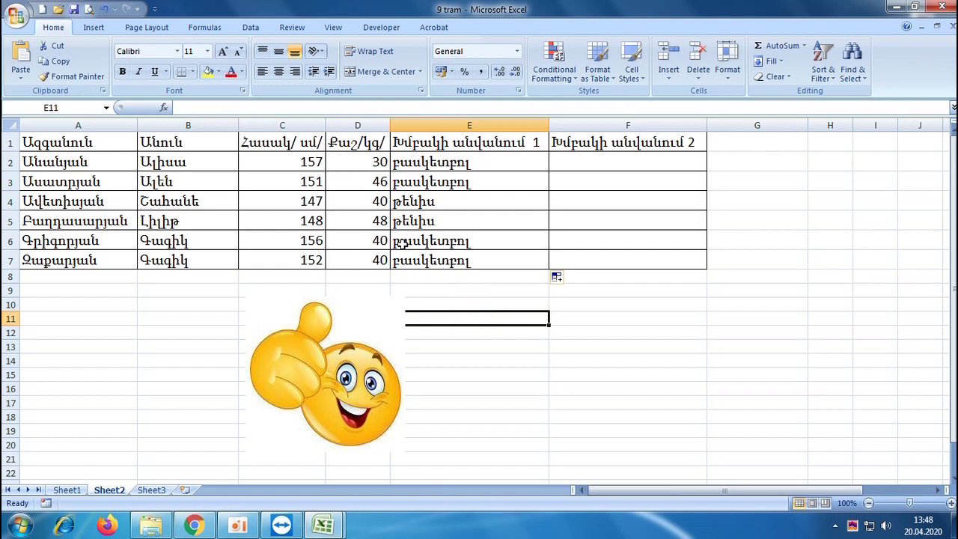
Check the copied E-column results against the heights in C4 and C5, then begin F2's formula
click(314, 201)
click(313, 222)
click(314, 201)
click(313, 221)
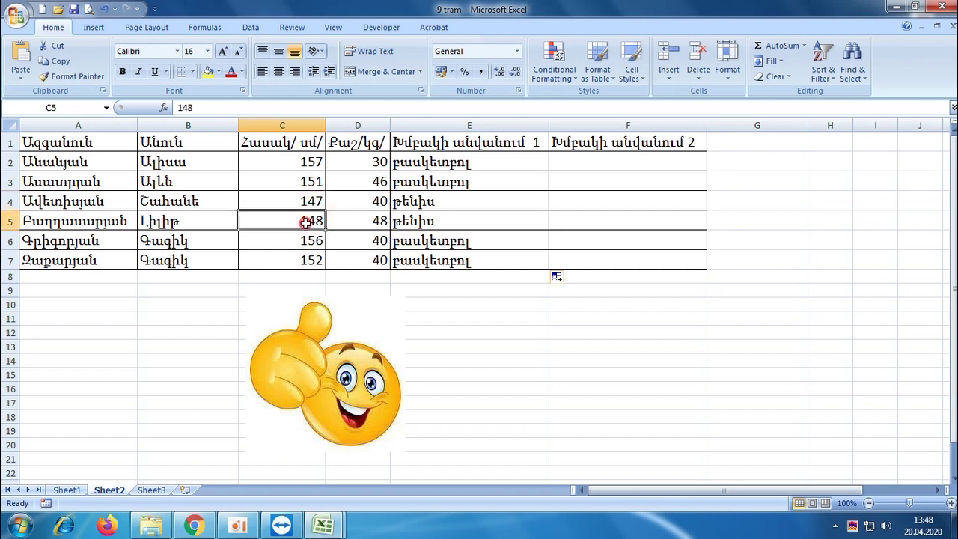
click(427, 202)
click(415, 223)
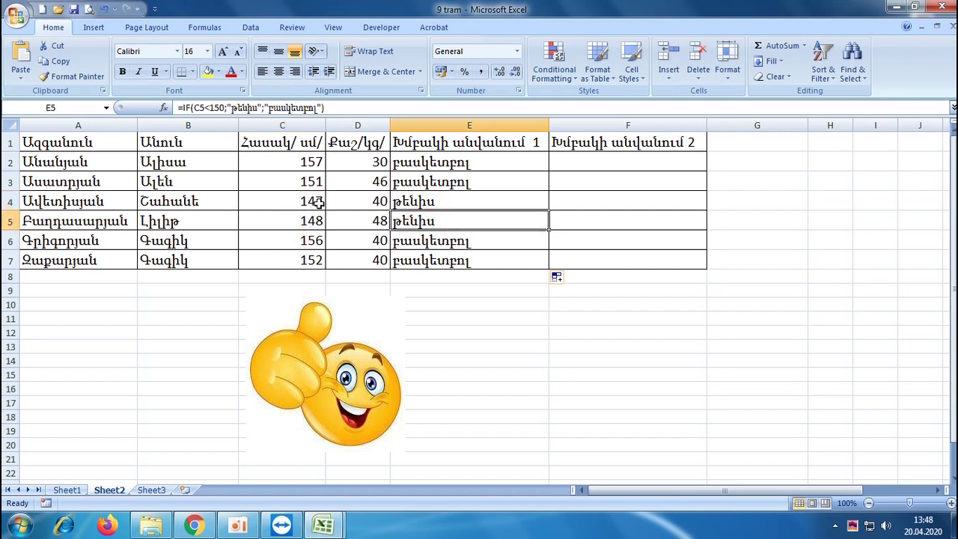
click(479, 164)
click(488, 183)
click(484, 241)
click(478, 262)
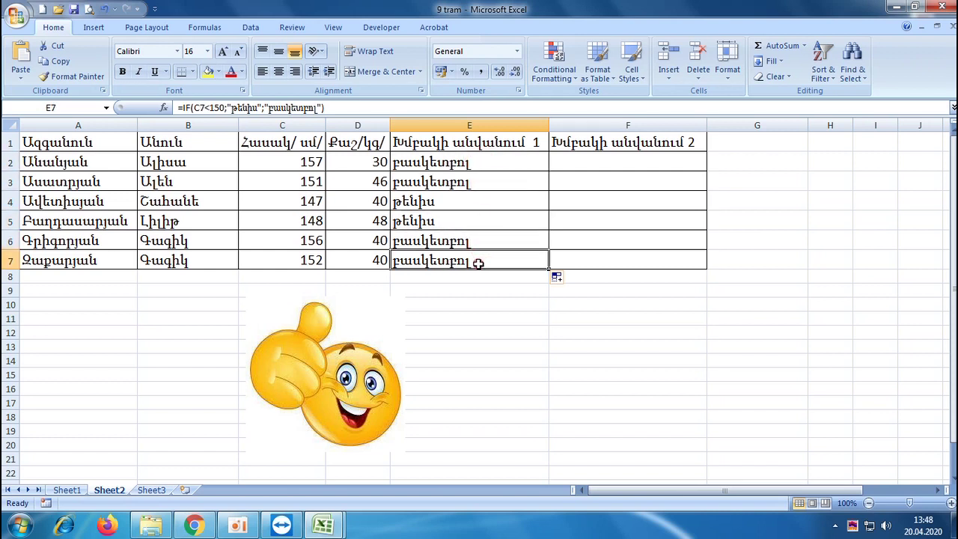
click(480, 166)
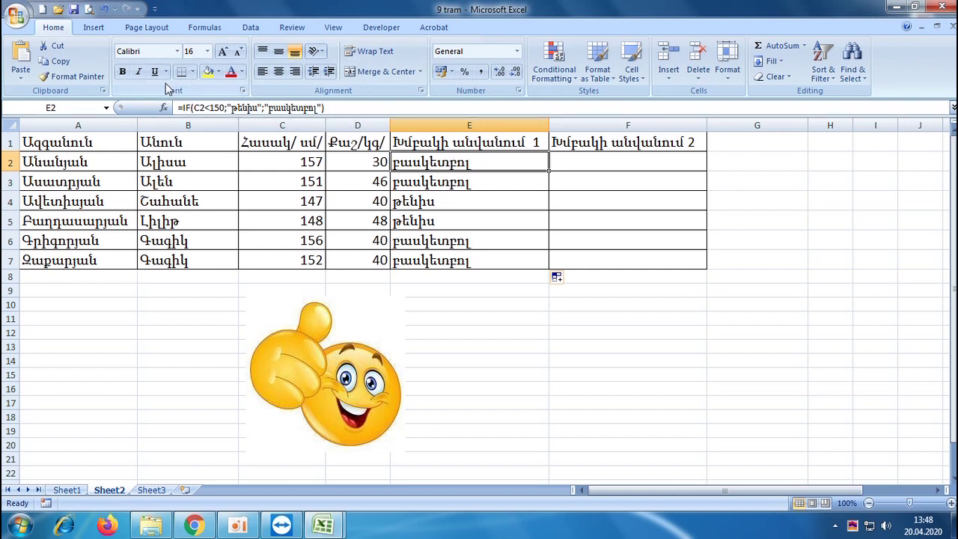
key(Right)
text(=)
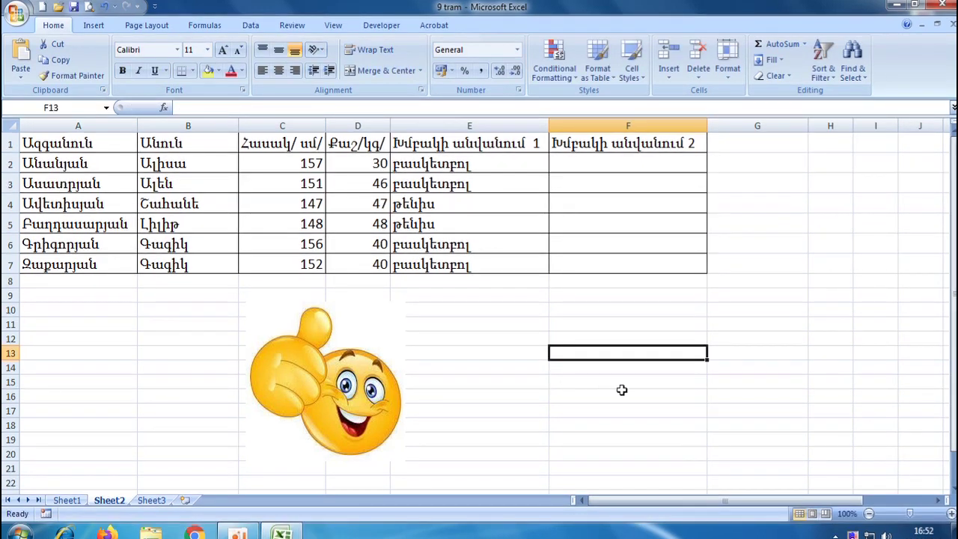
click(611, 165)
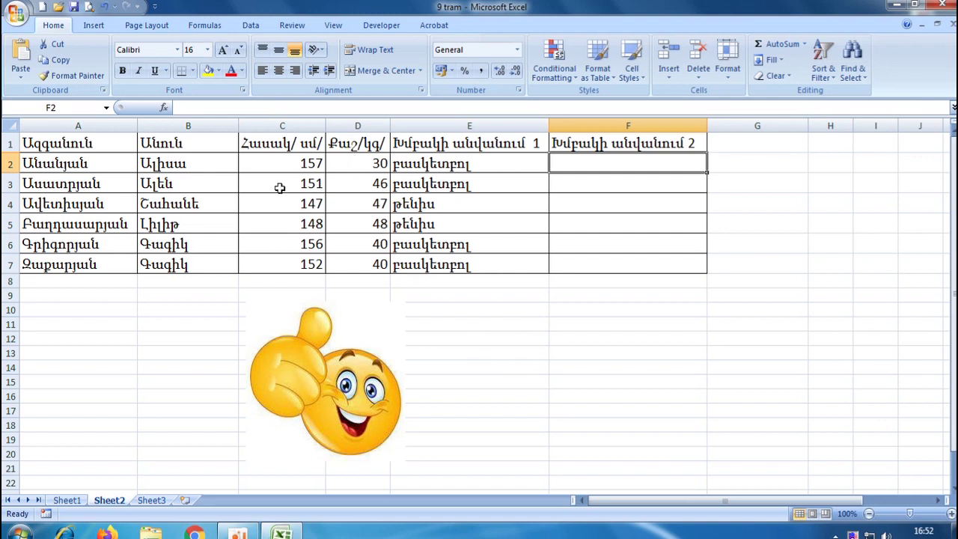
Pick IF from the Insert Function list for cell F2
click(163, 108)
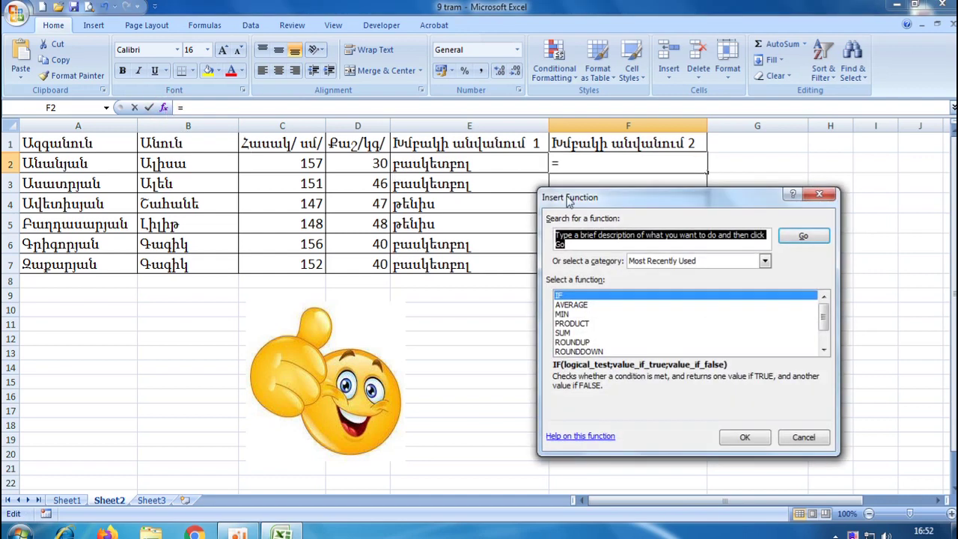
drag(695, 202, 699, 193)
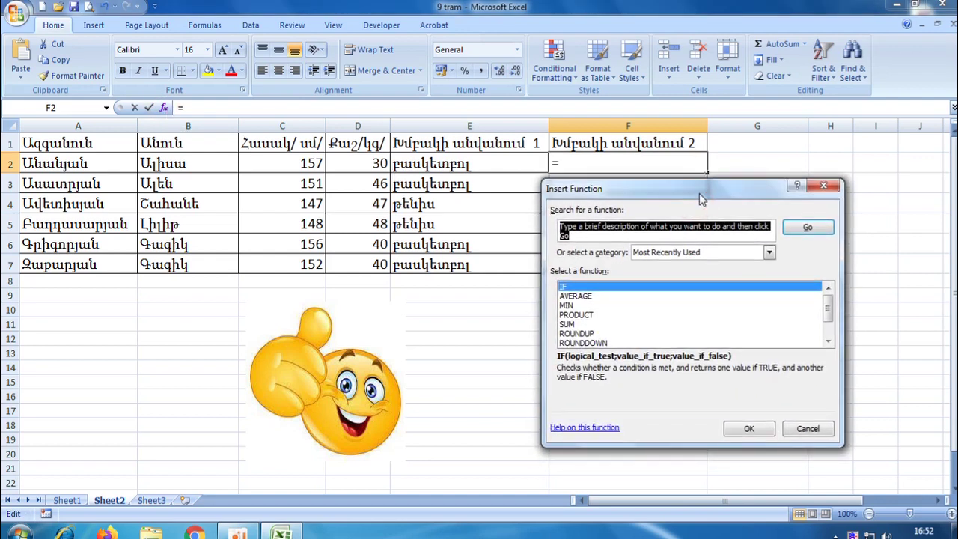
click(567, 289)
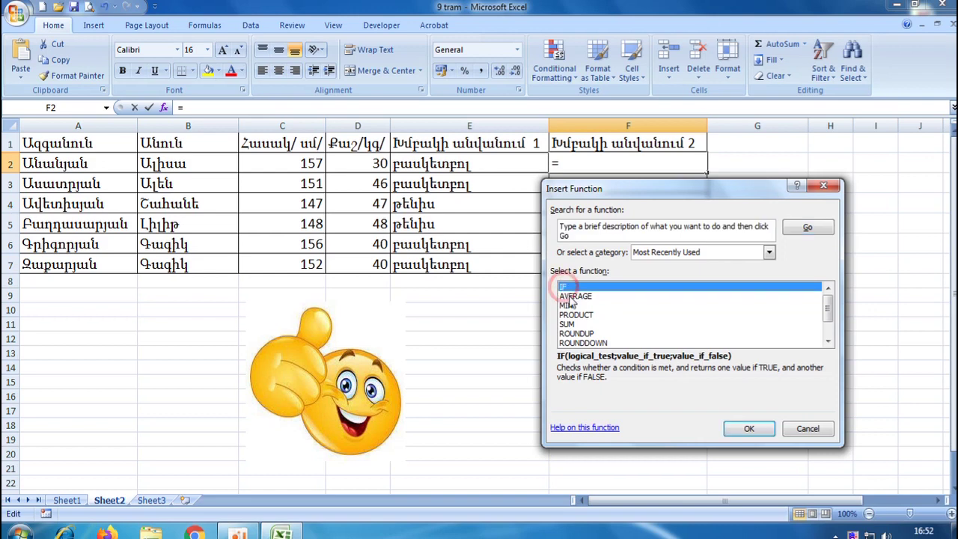
click(749, 430)
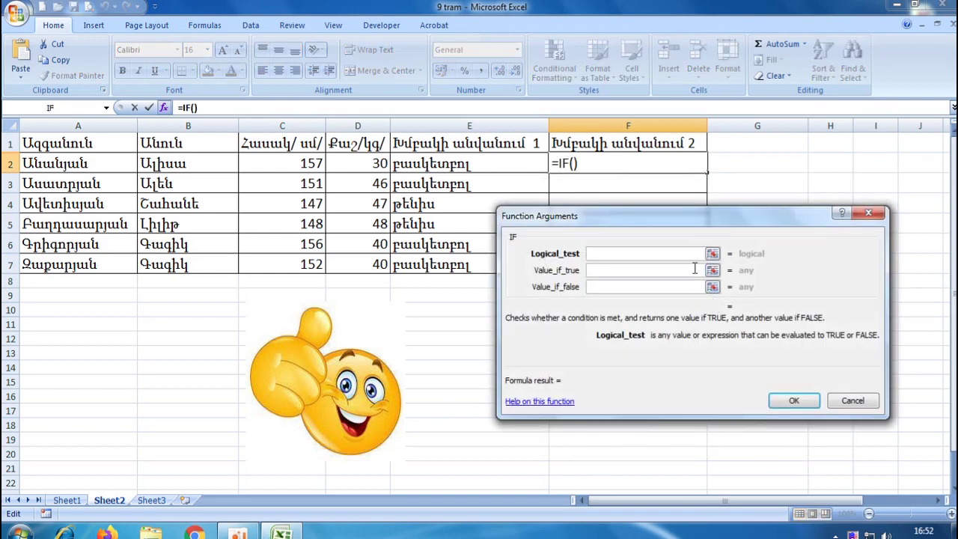
Enter F2's logical test and(C2<=150;D2>45): height at most 150, weight over 45
drag(702, 217, 654, 214)
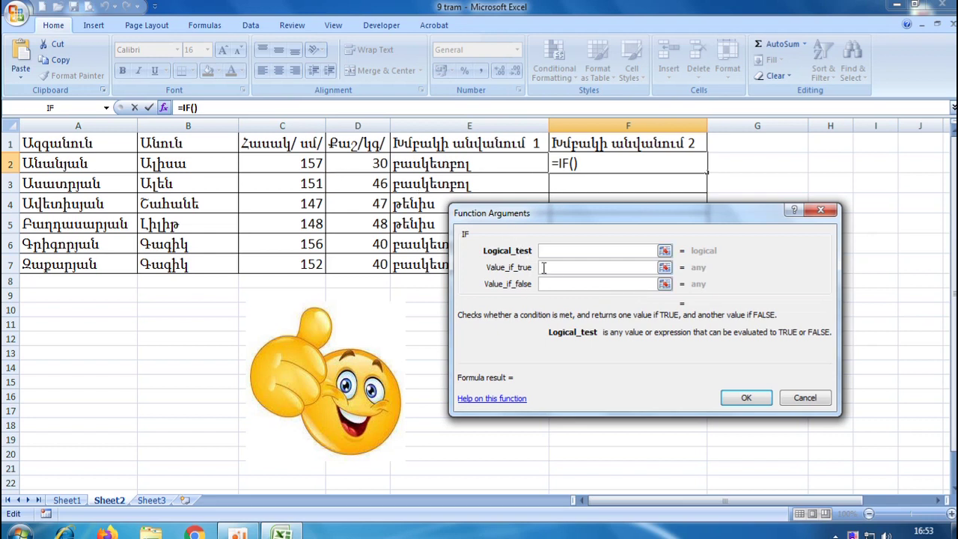
text(and)
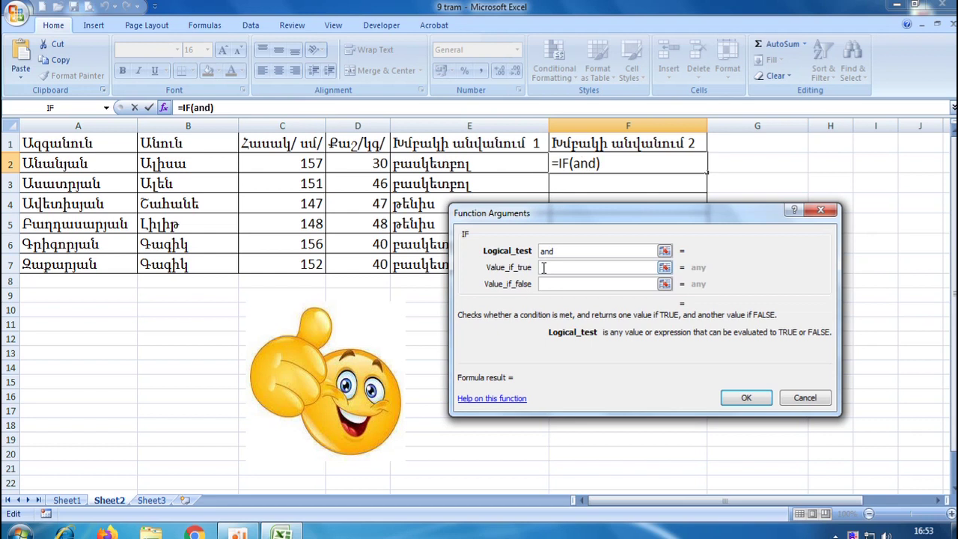
text(()
click(285, 159)
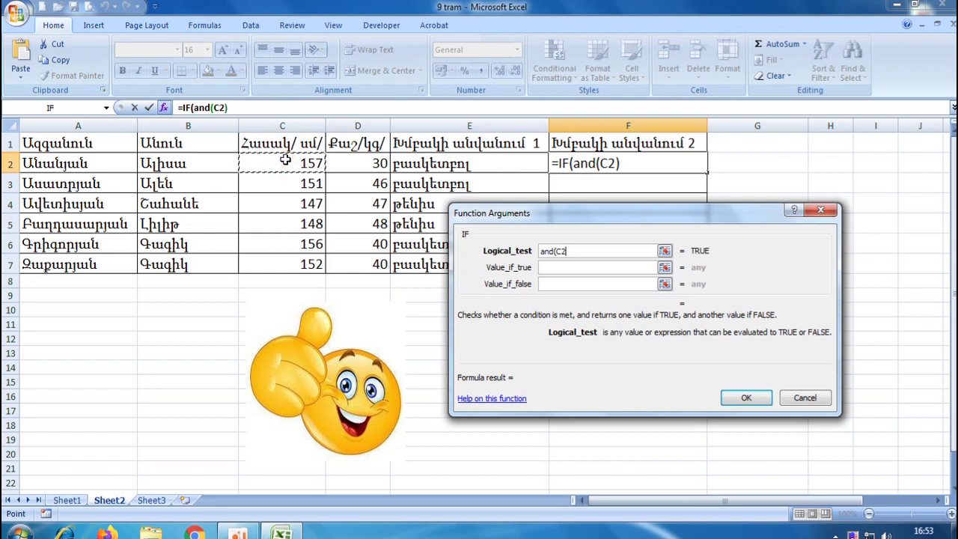
text(<)
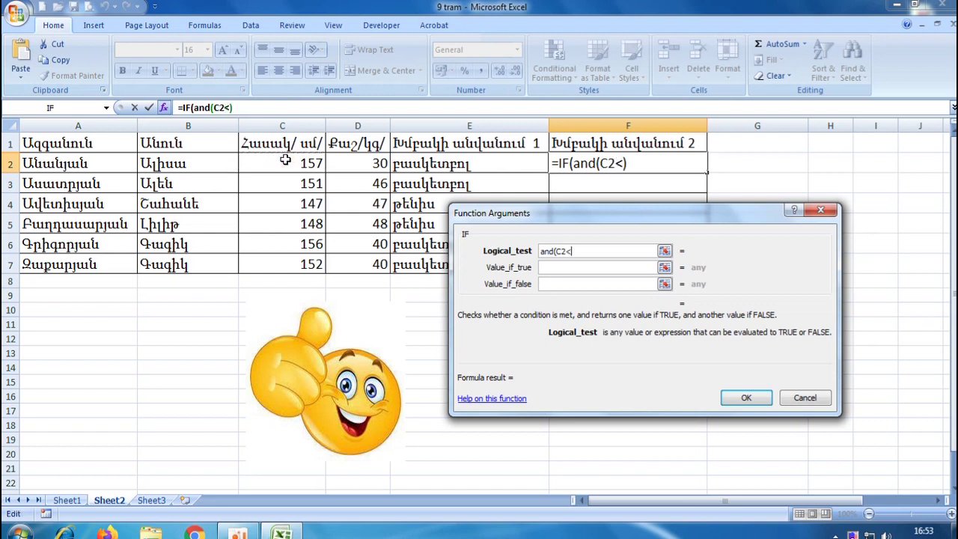
text(=150;)
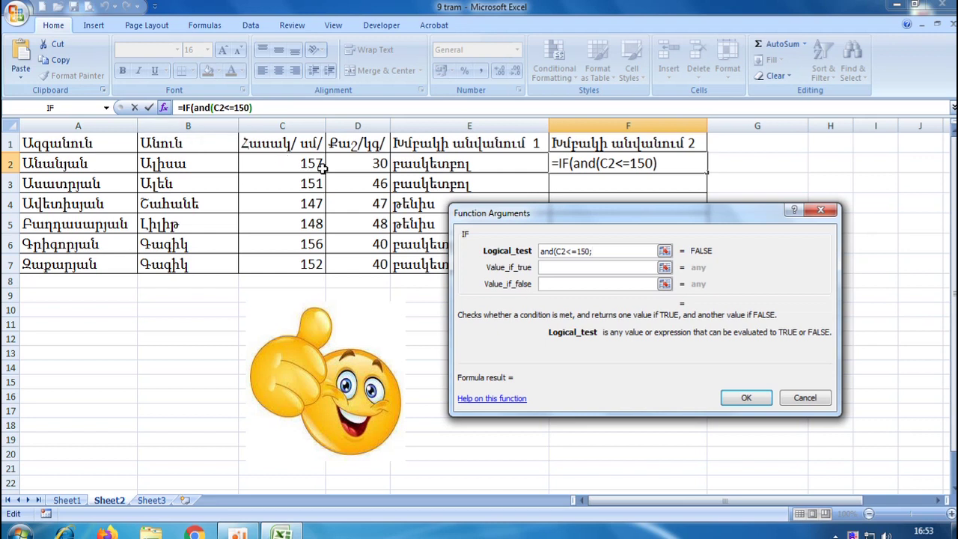
click(358, 160)
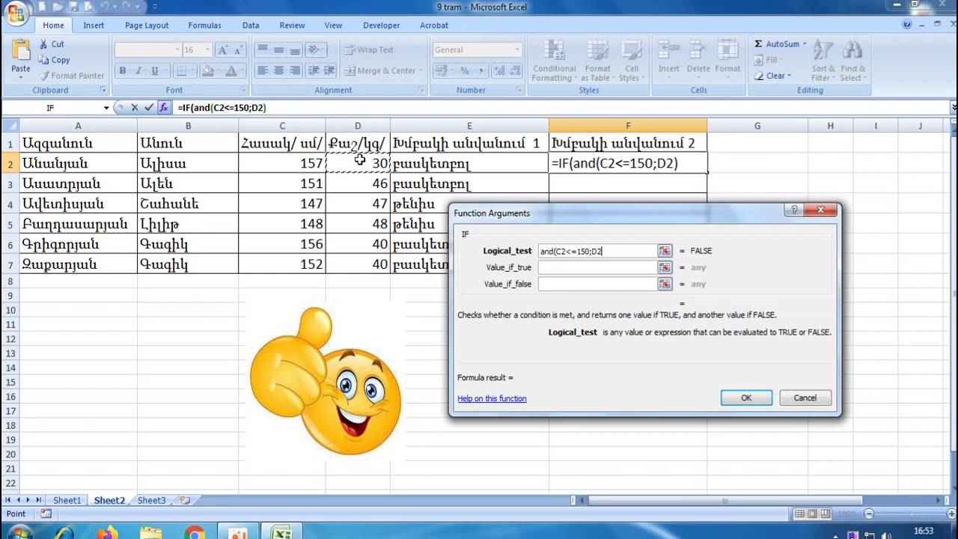
text(>)
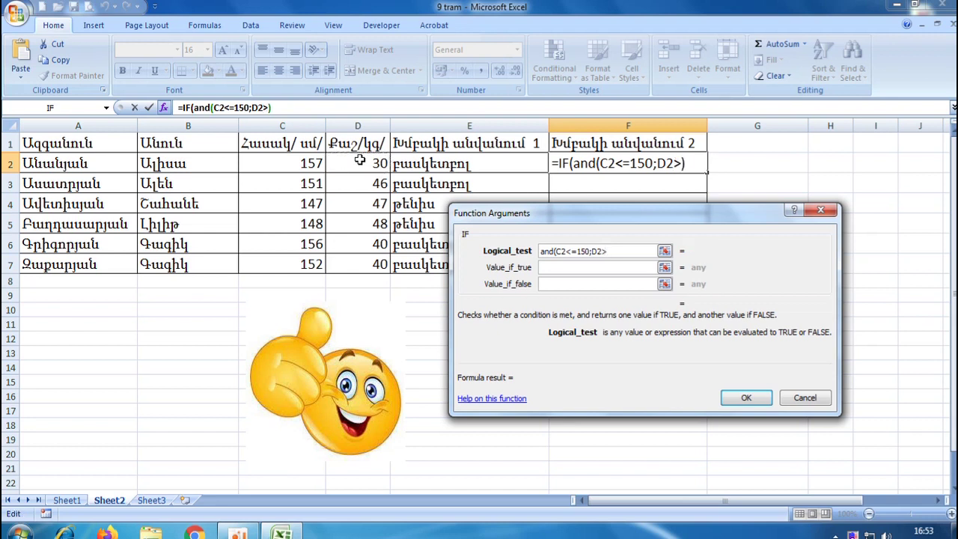
text(45)
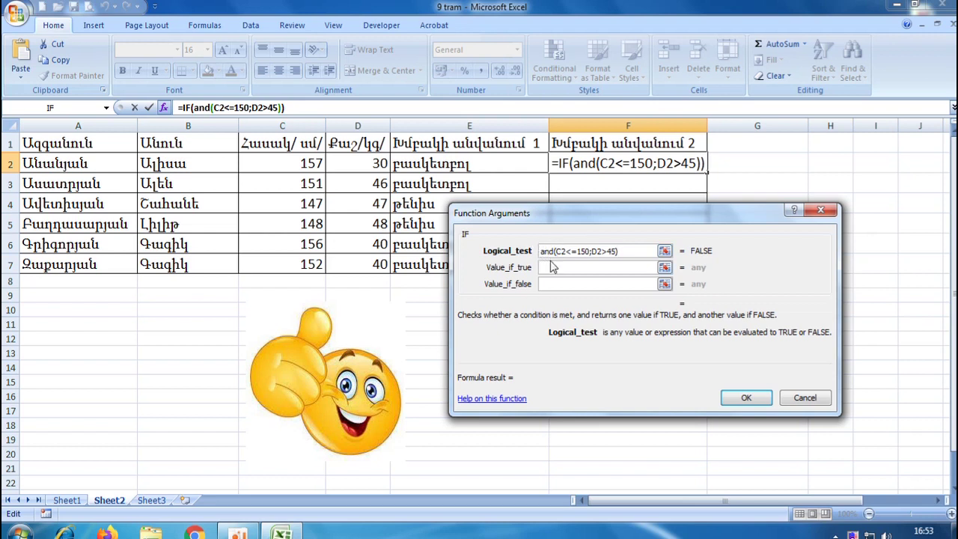
click(549, 268)
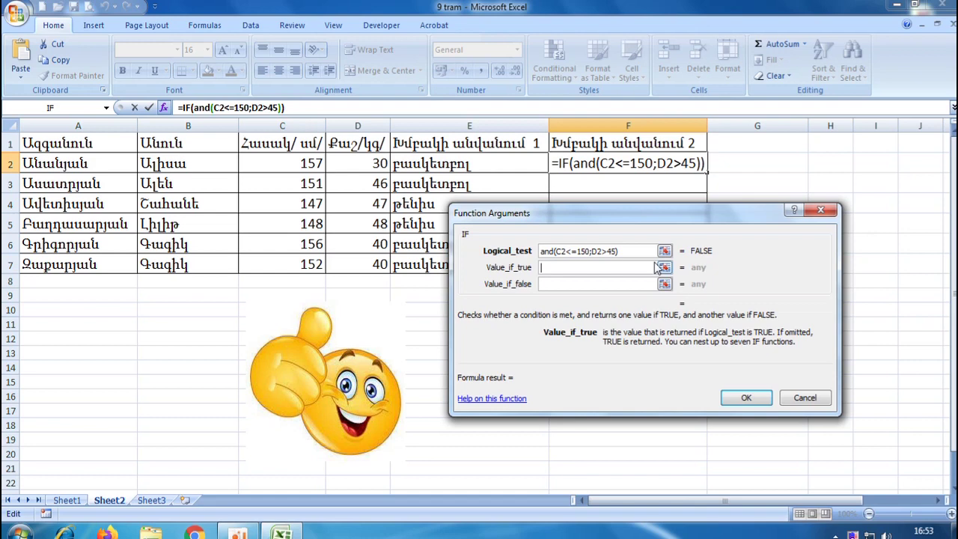
Finish F2's IF with լող as the true value and չափմատ as the false value
text(լողի)
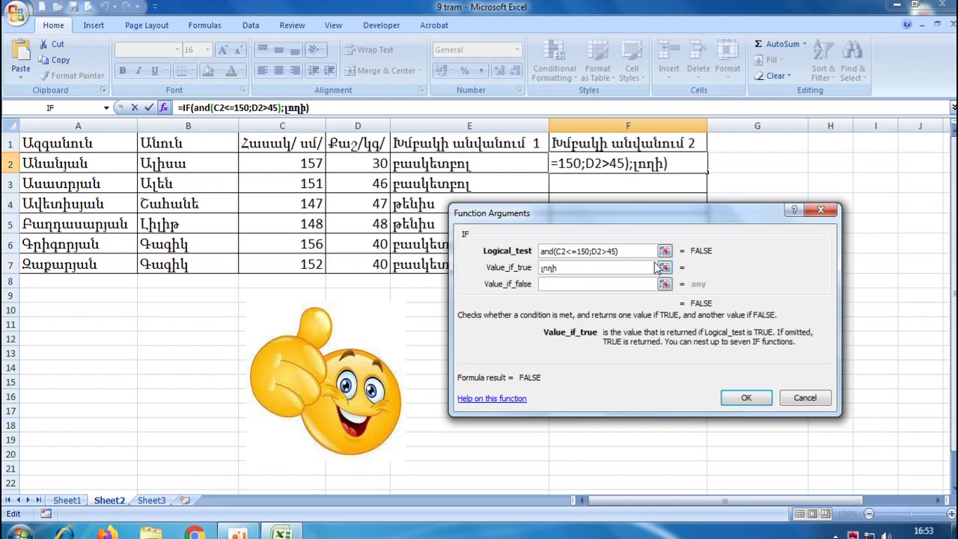
key(BackSpace)
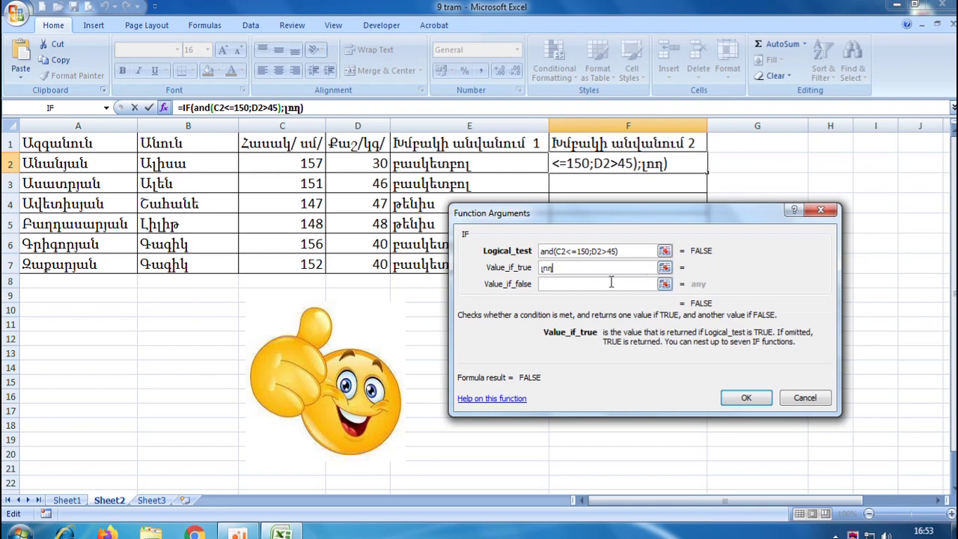
click(559, 282)
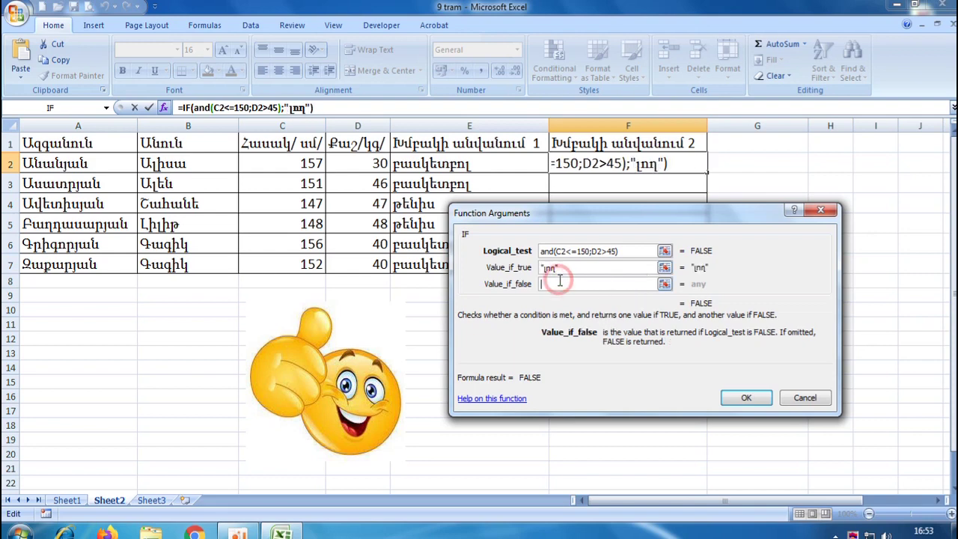
text(չափմ)
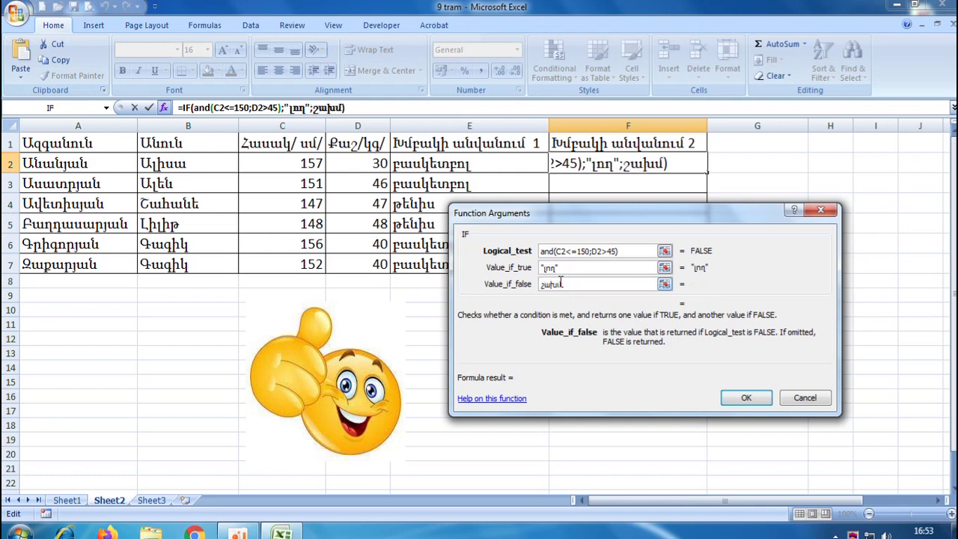
text(ատ)
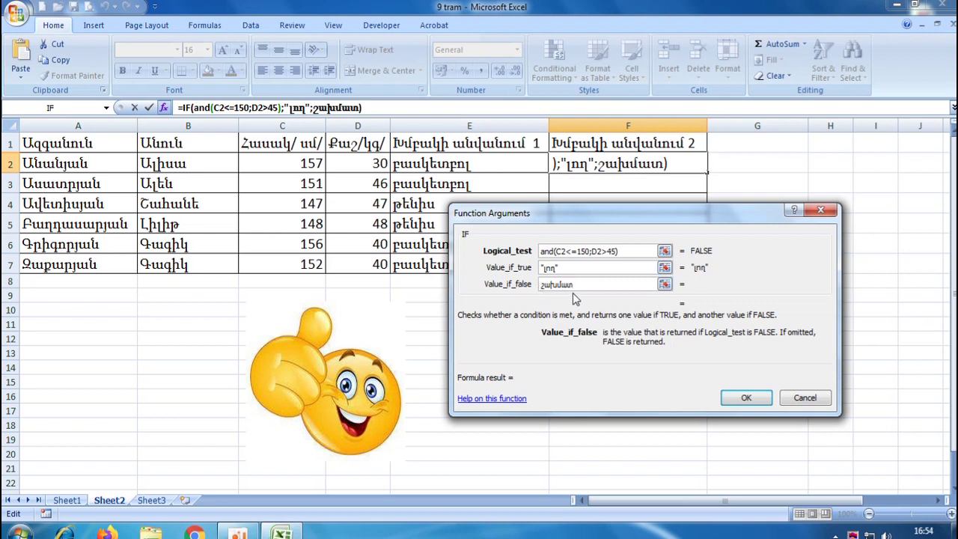
click(757, 401)
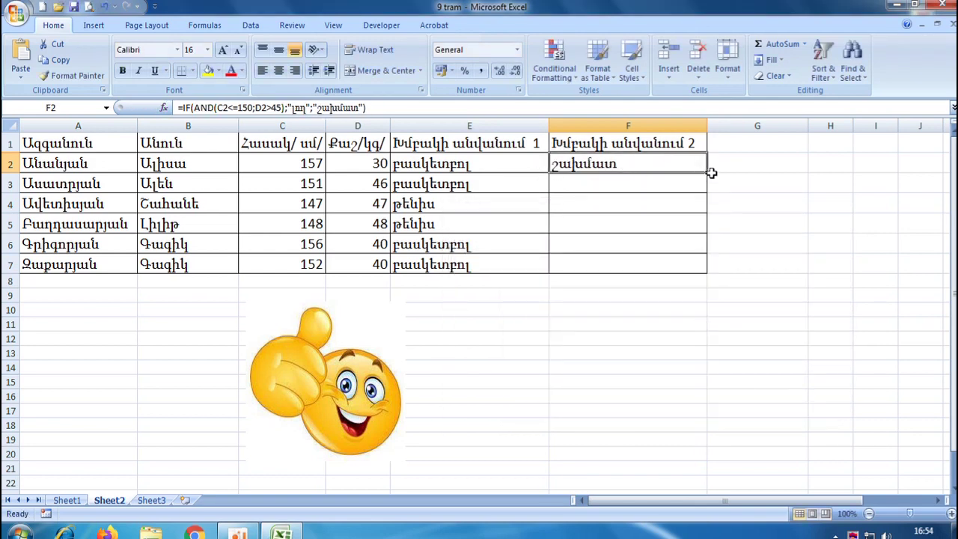
Fill the F2 formula down to F7 and check the copied formulas
drag(706, 173, 703, 271)
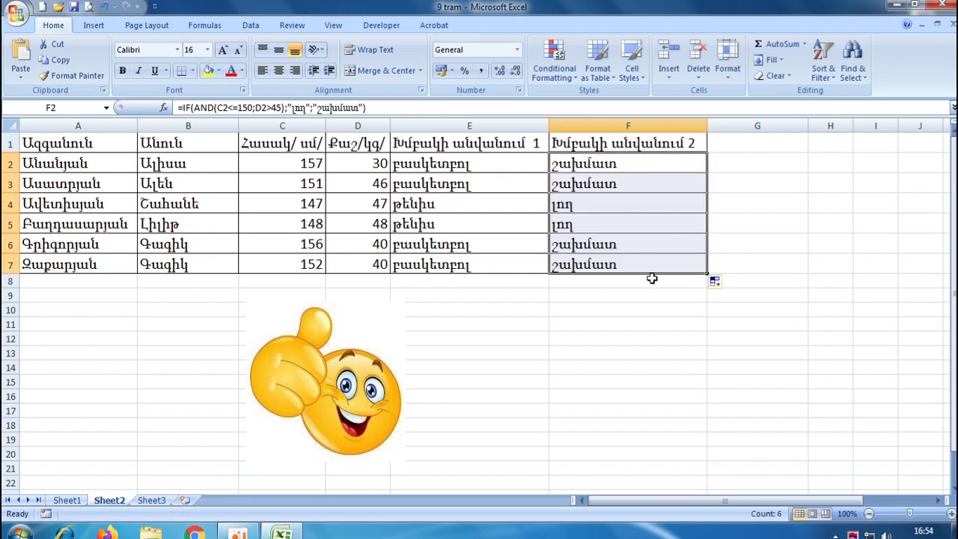
click(616, 186)
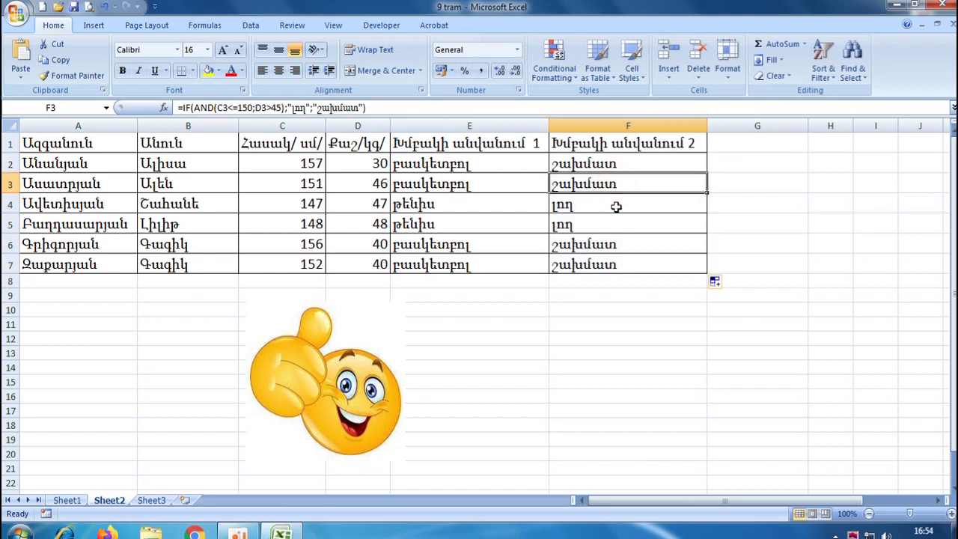
click(616, 208)
click(618, 223)
click(631, 262)
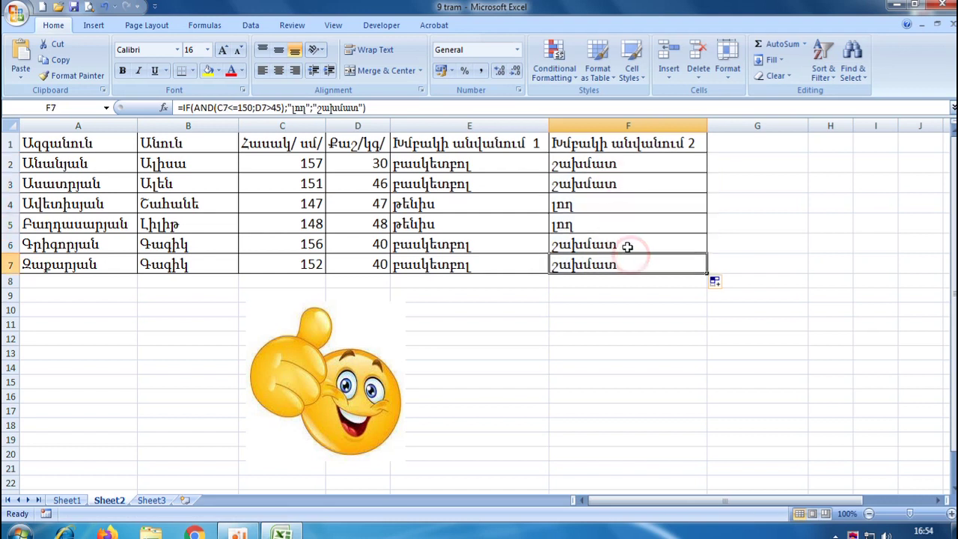
click(617, 162)
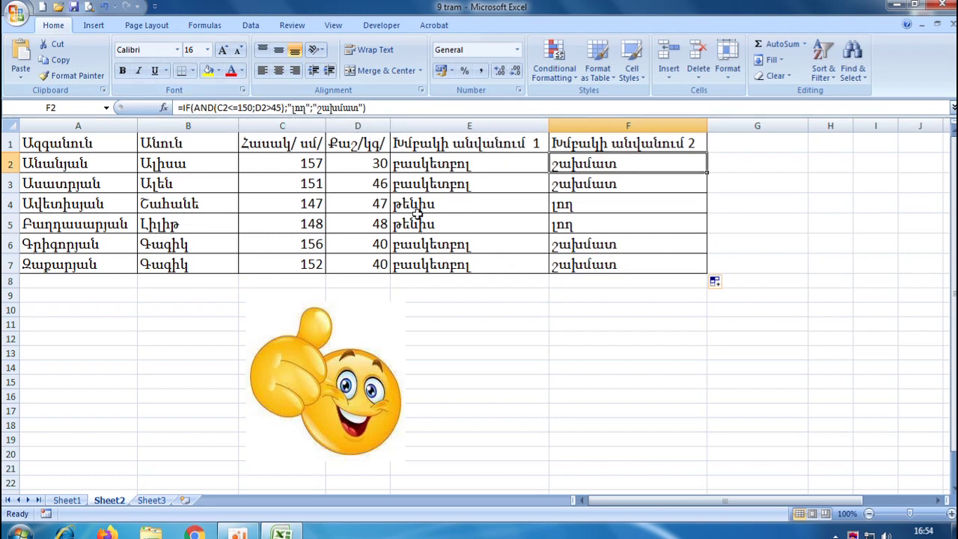
Compare F4 and F5 against C4's height and E2's formula, then switch to Sheet1
click(308, 203)
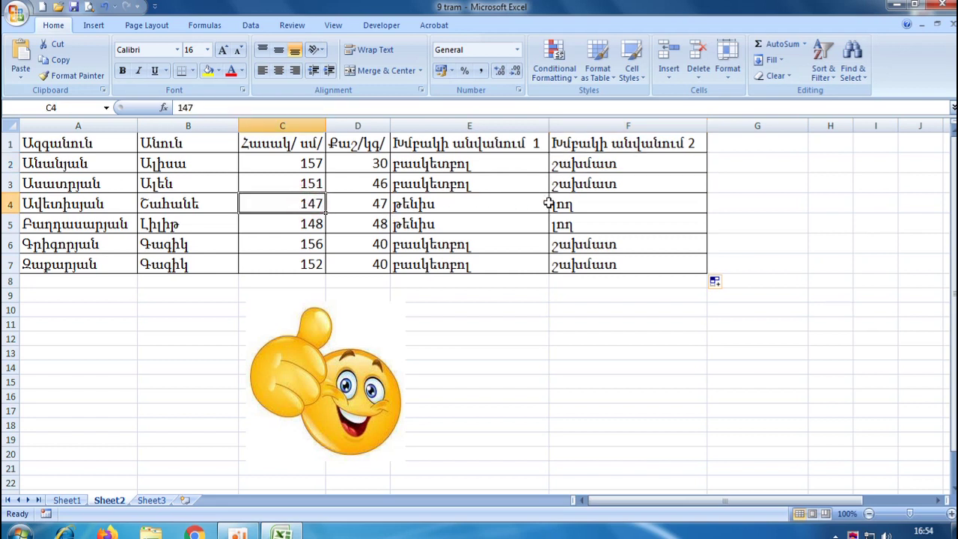
click(581, 206)
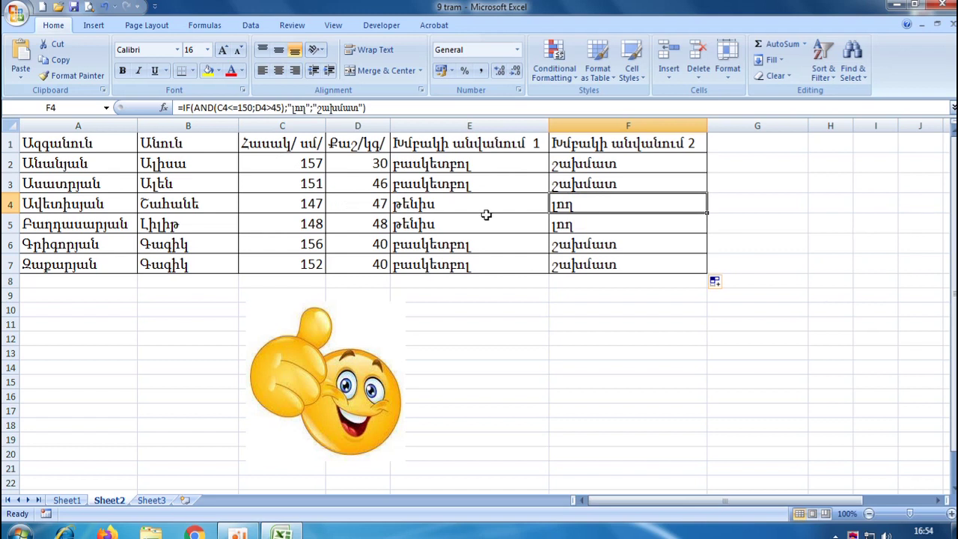
click(636, 200)
click(637, 217)
click(636, 204)
click(646, 222)
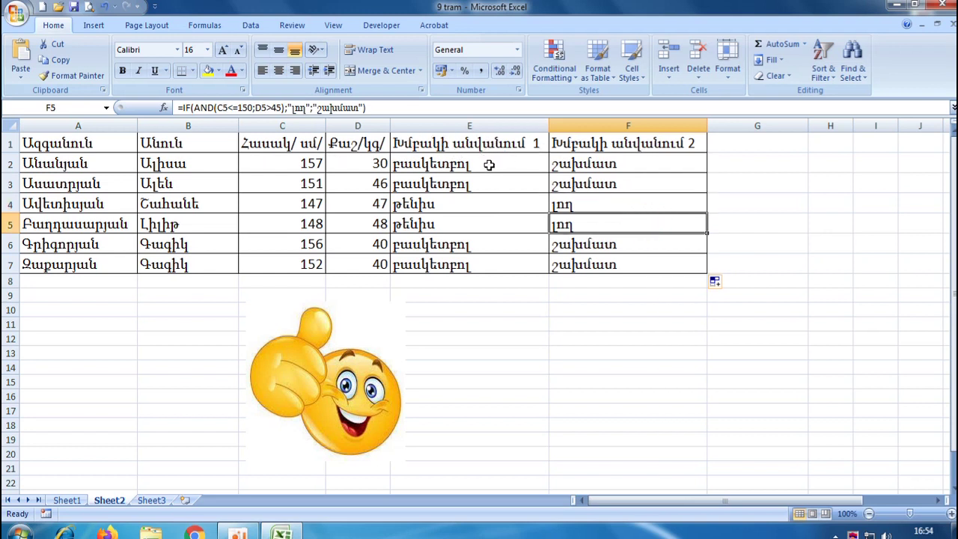
click(487, 163)
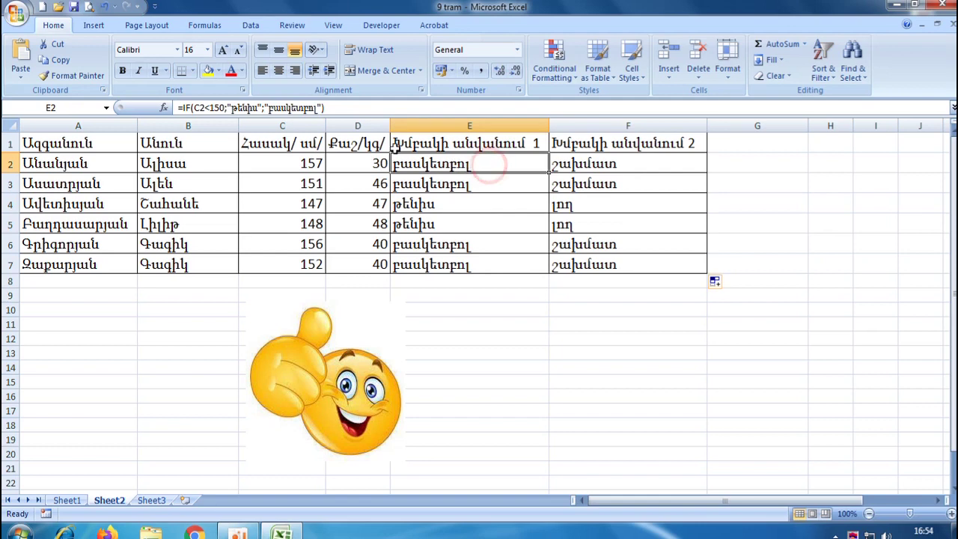
click(573, 160)
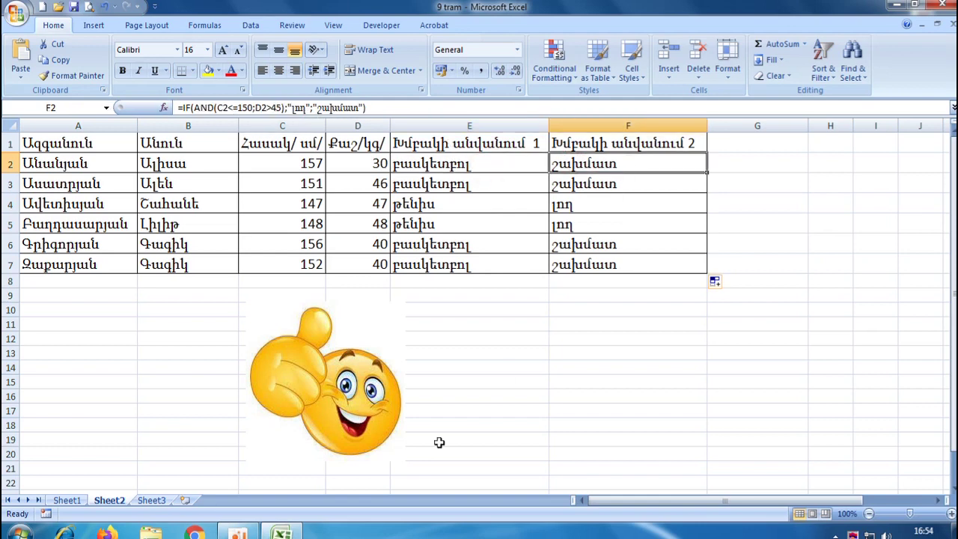
click(67, 500)
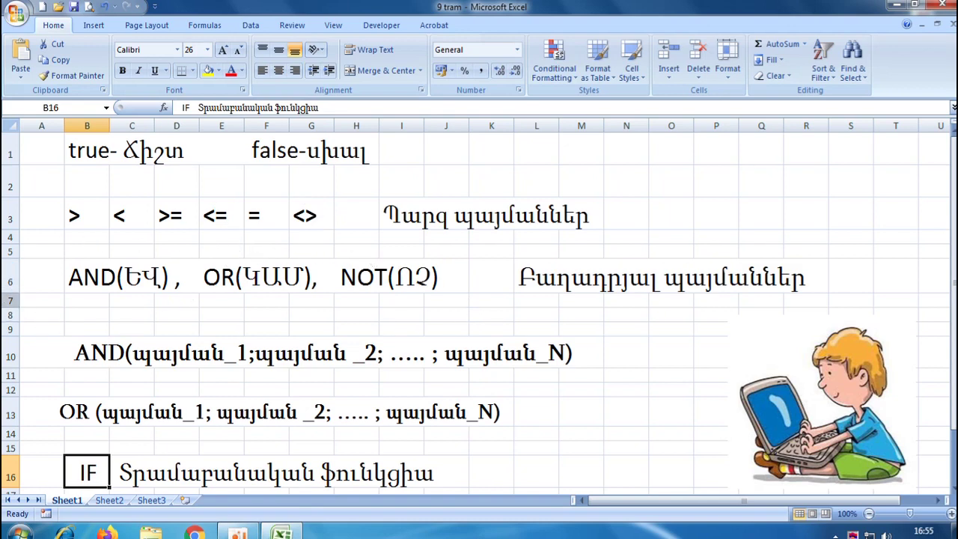
Scroll Sheet1 down to row 19 to reveal the IF syntax line
scroll(558, 330, down, 2)
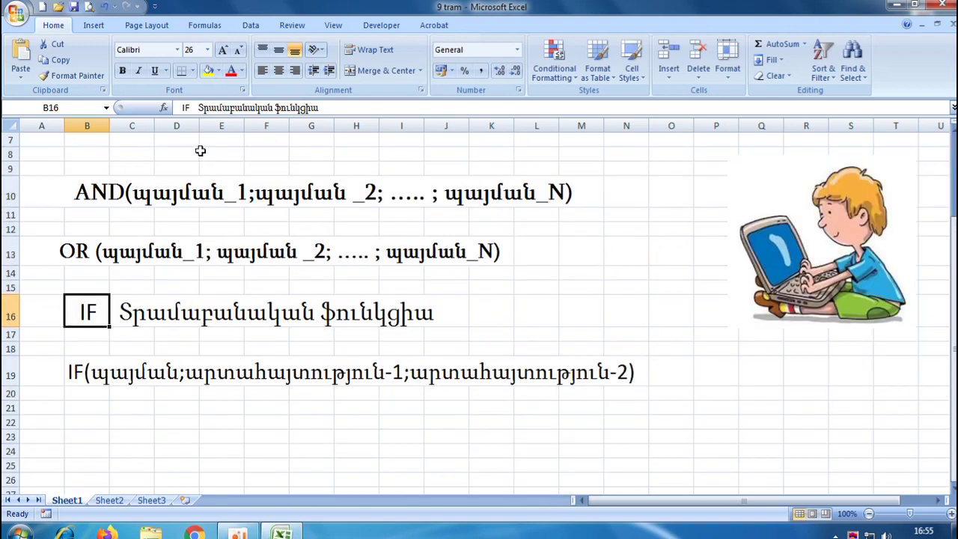